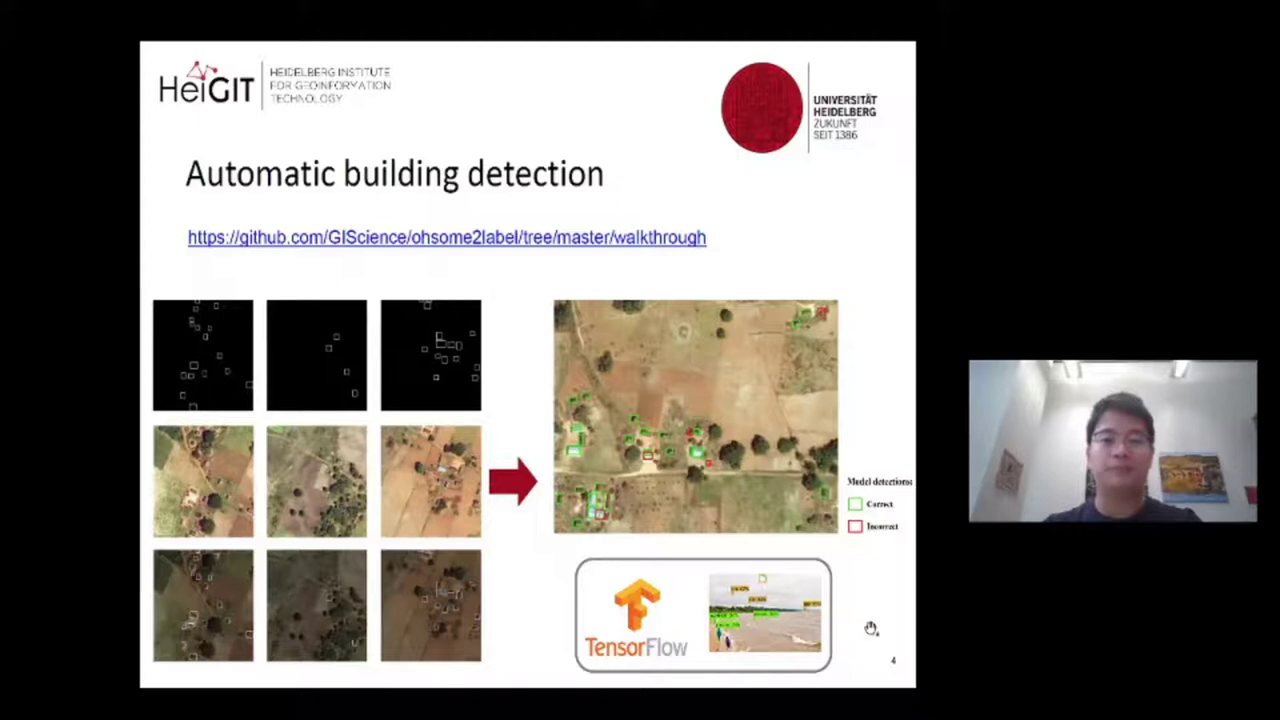
Step: Advance the conference stream to the Questions & Comments slide
click(871, 629)
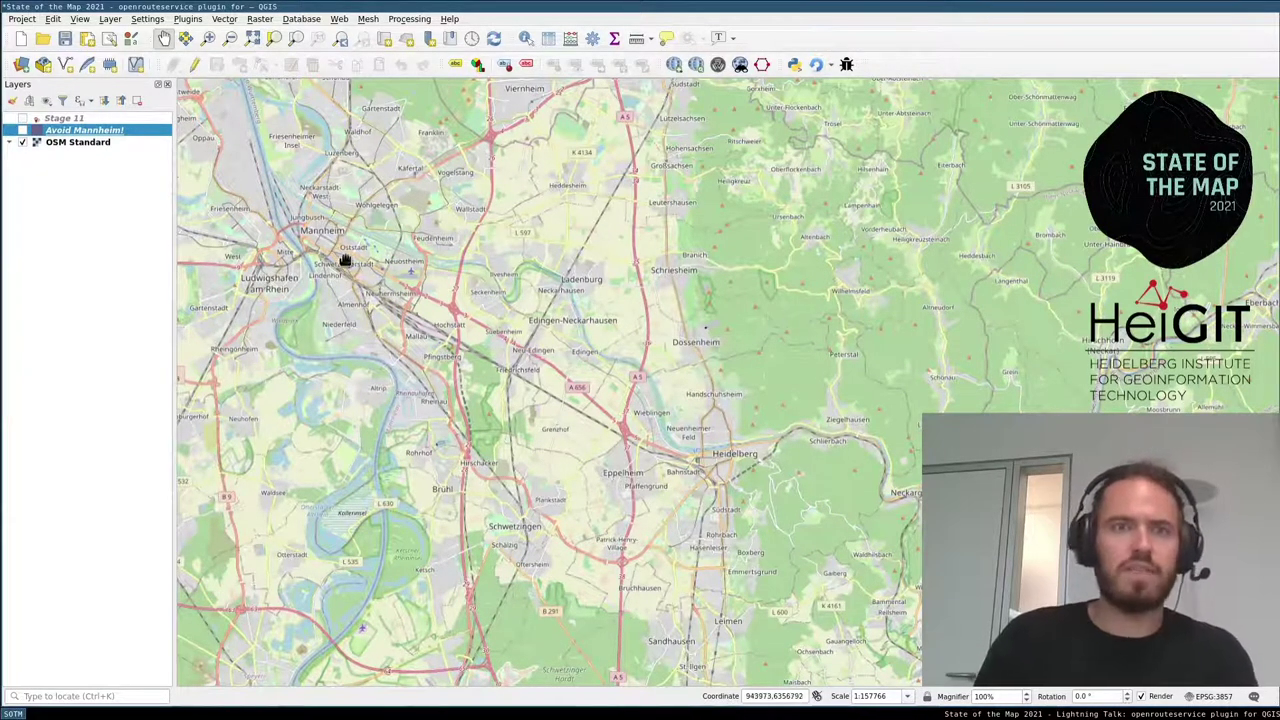
Step: Confirm ORS Tools is installed in the Plugins manager
click(181, 20)
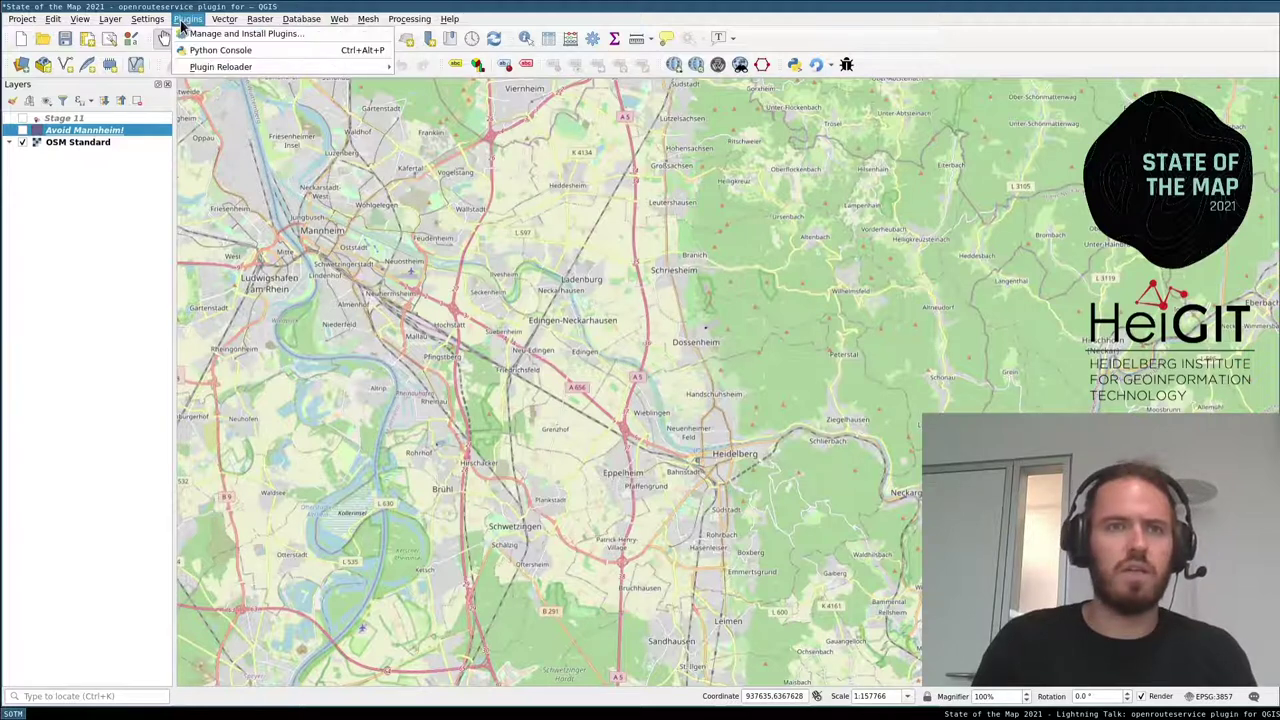
click(200, 35)
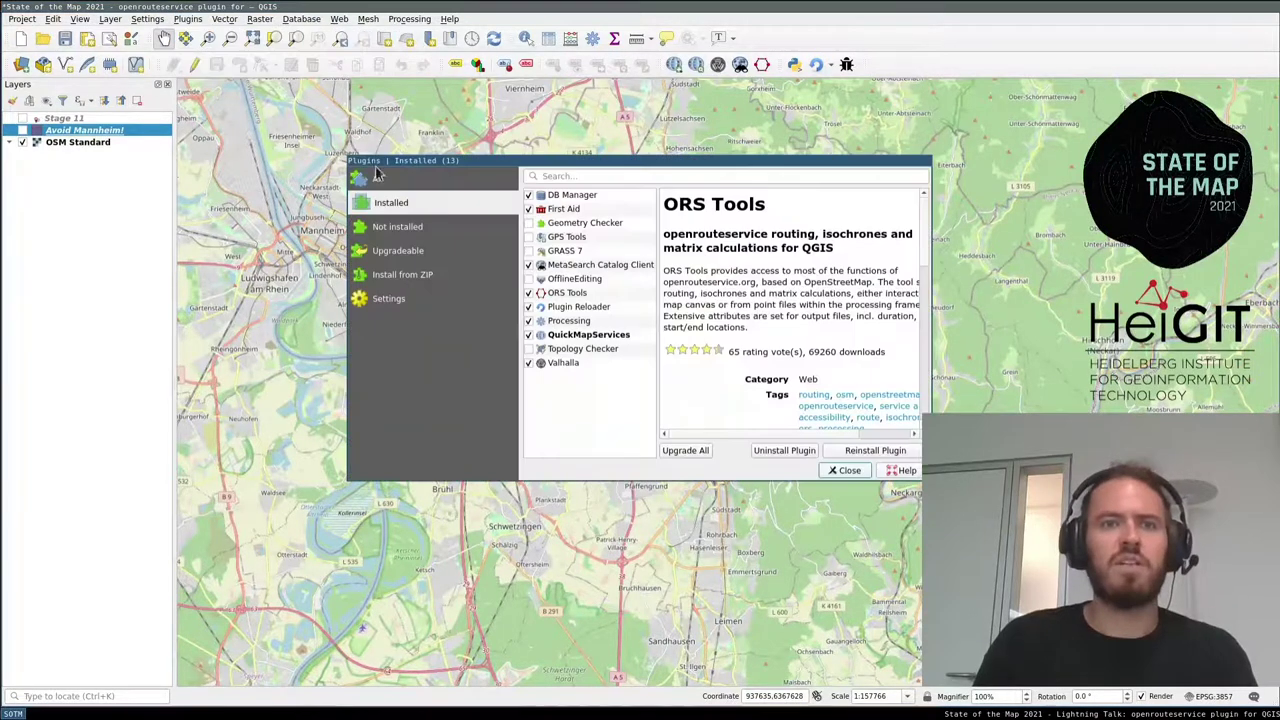
drag(662, 205, 768, 206)
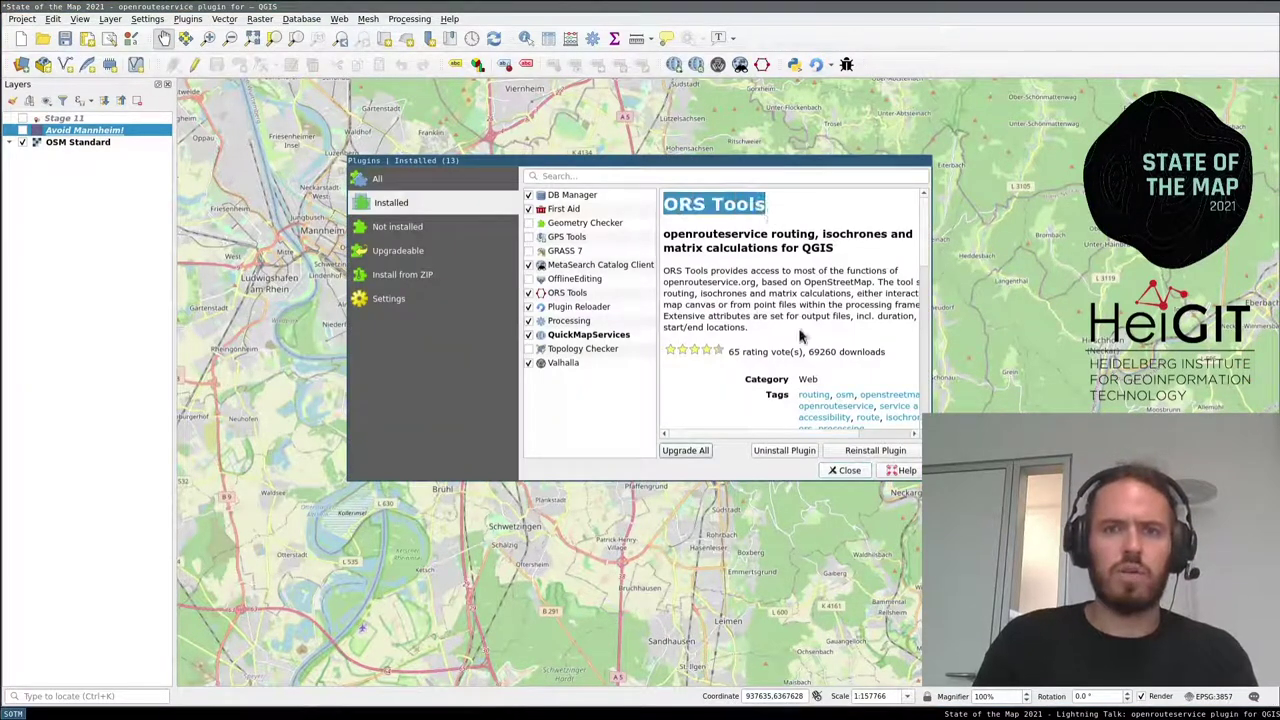
click(853, 469)
Step: In ORS Tools, clear the old route points and uncheck Avoid tags
click(764, 68)
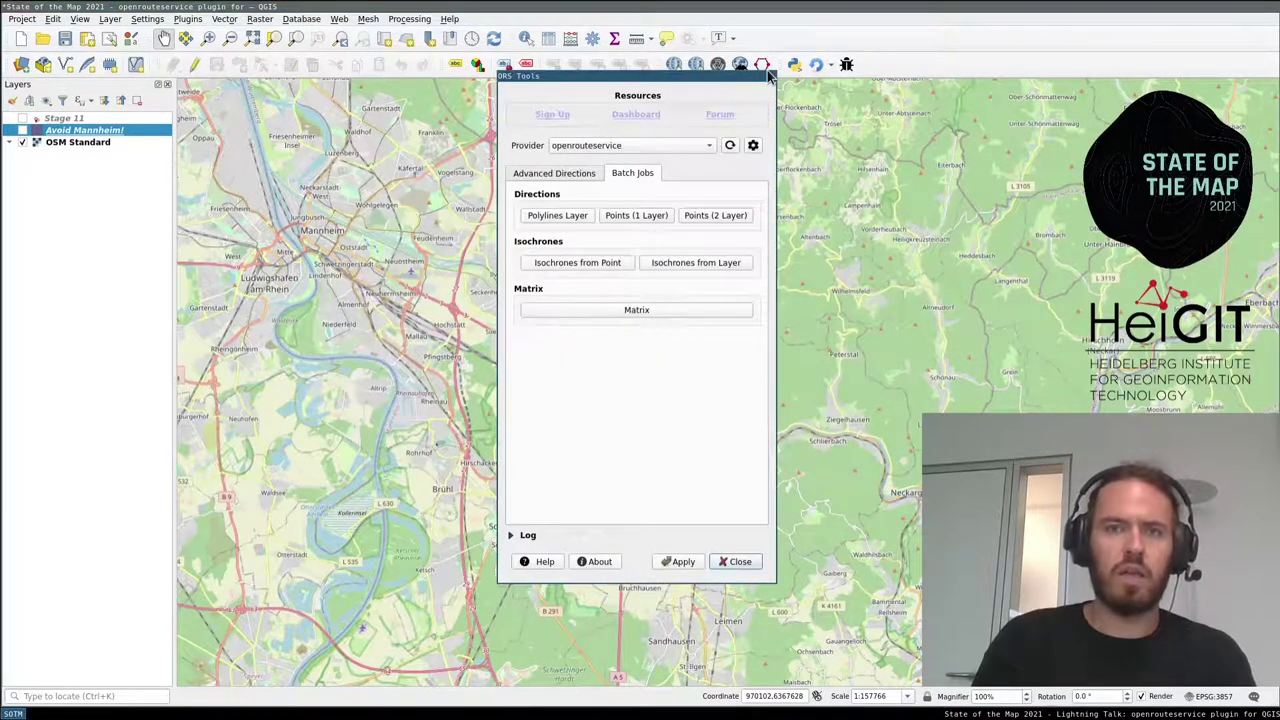
click(576, 180)
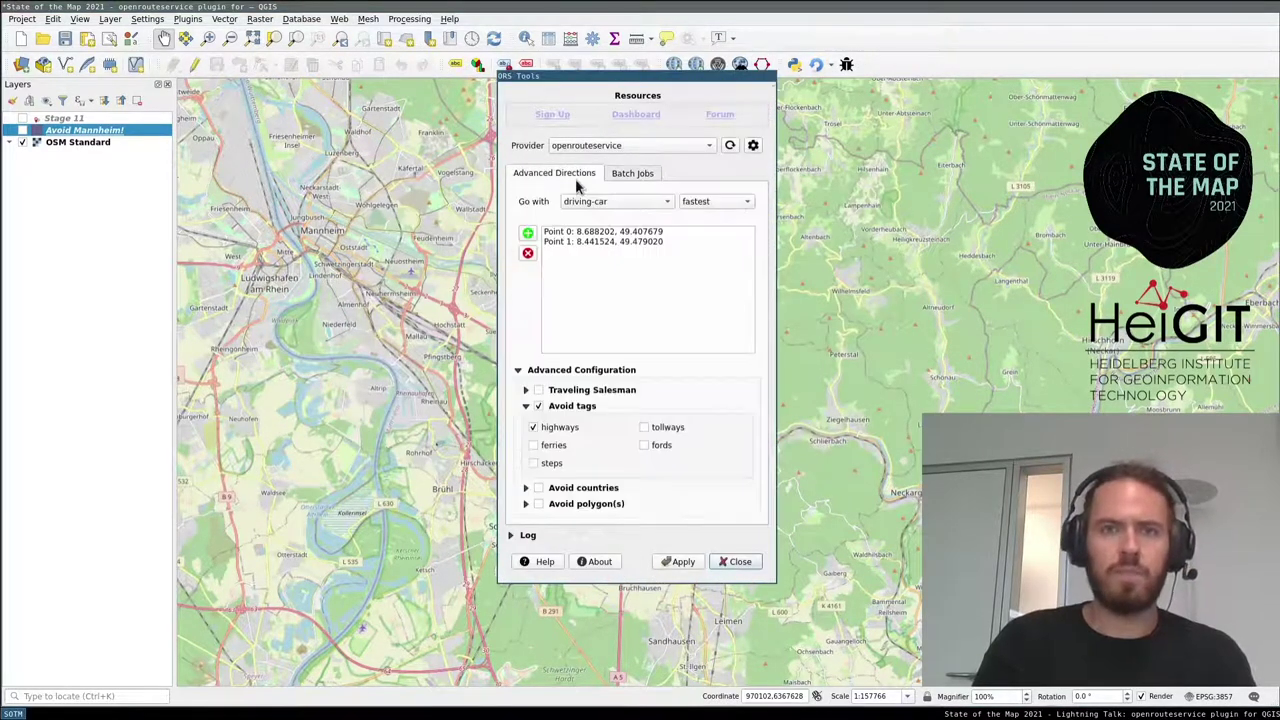
click(527, 253)
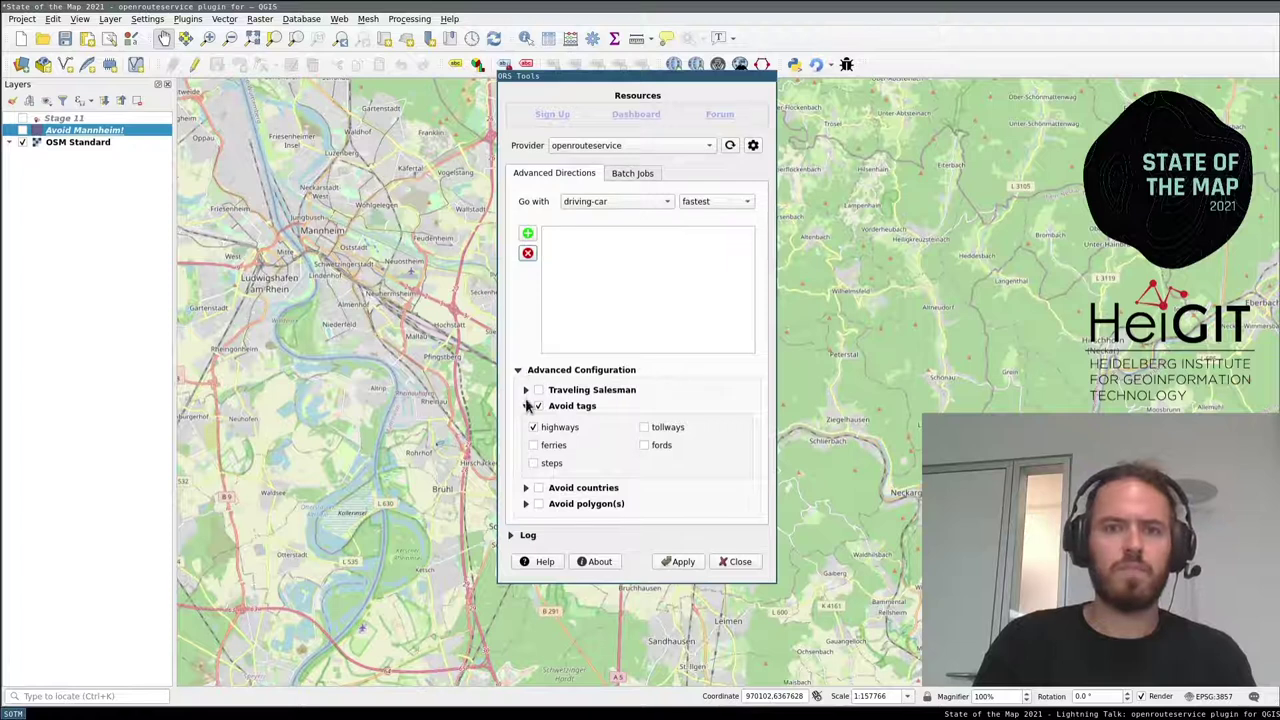
click(530, 406)
click(519, 371)
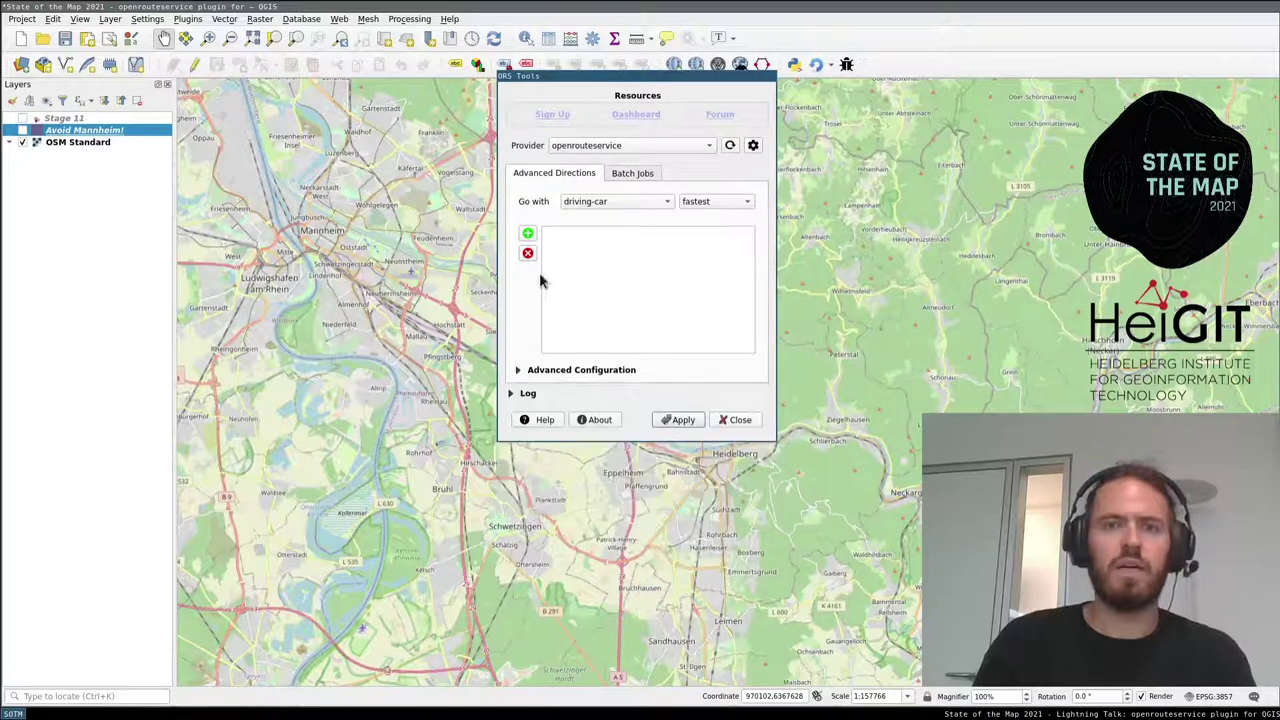
drag(649, 70, 690, 133)
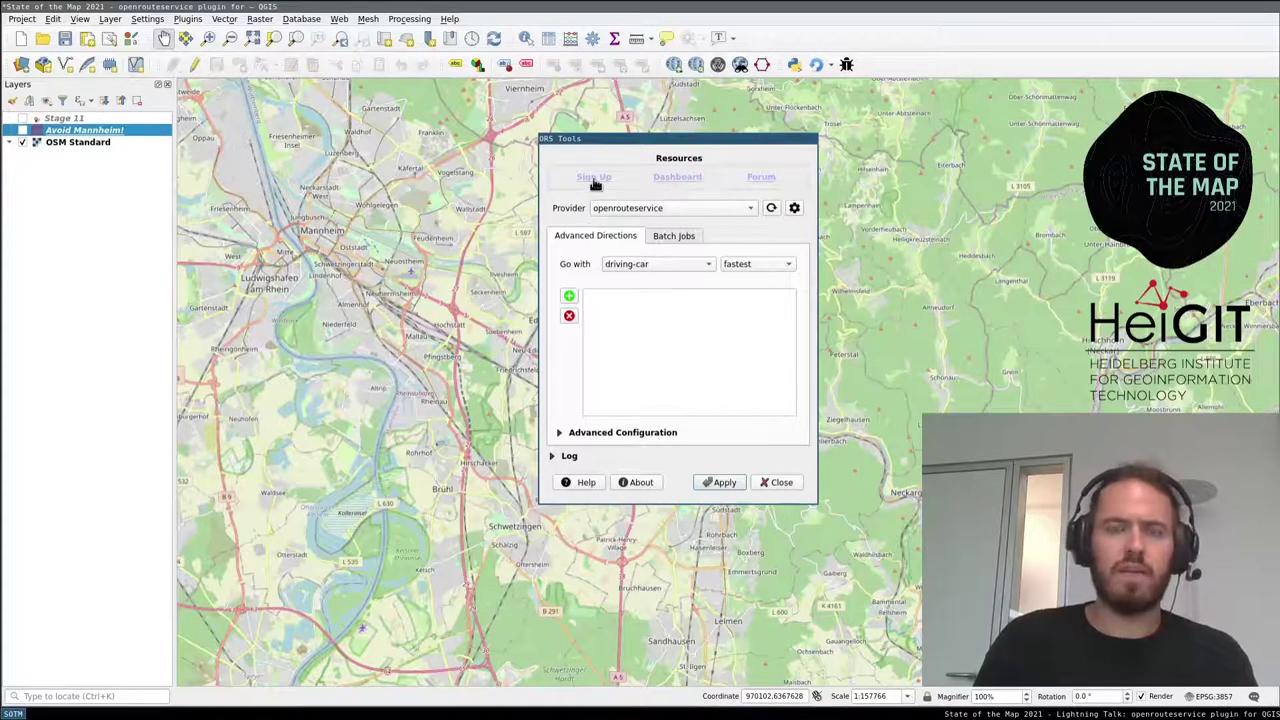
Step: Check the openrouteservice provider API key, then begin adding waypoints on the map
click(794, 208)
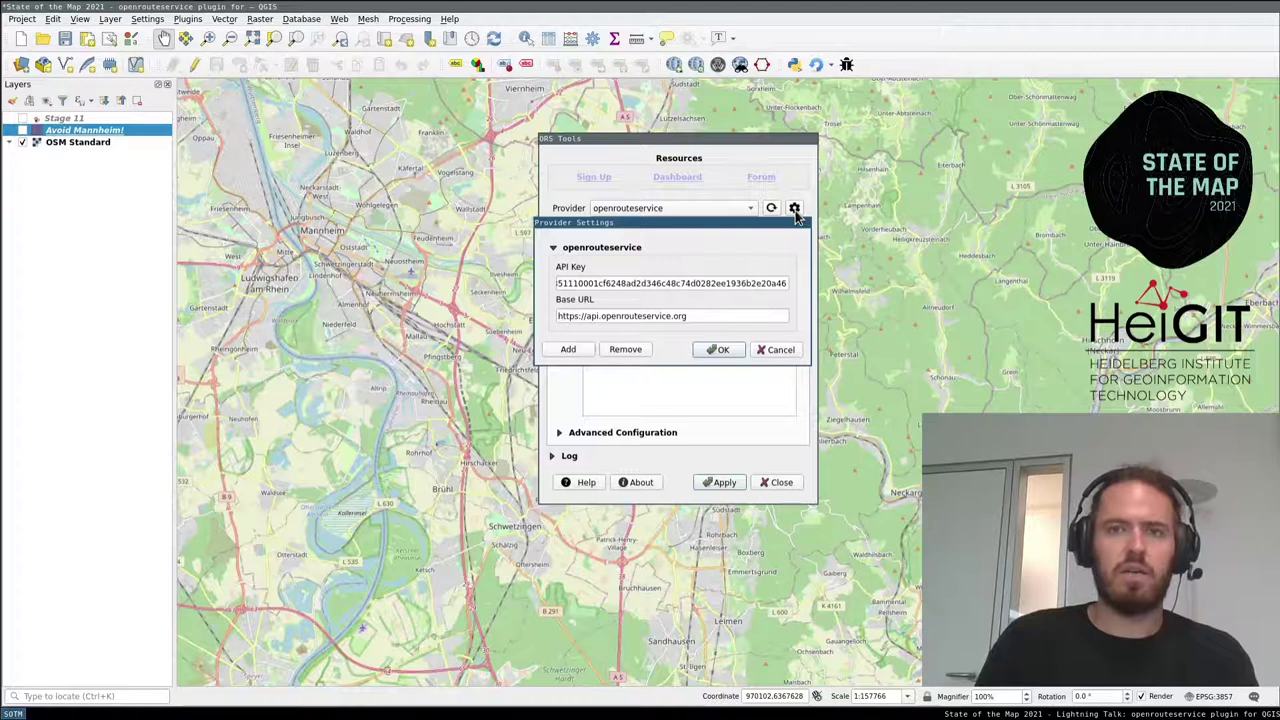
double_click(640, 284)
click(718, 349)
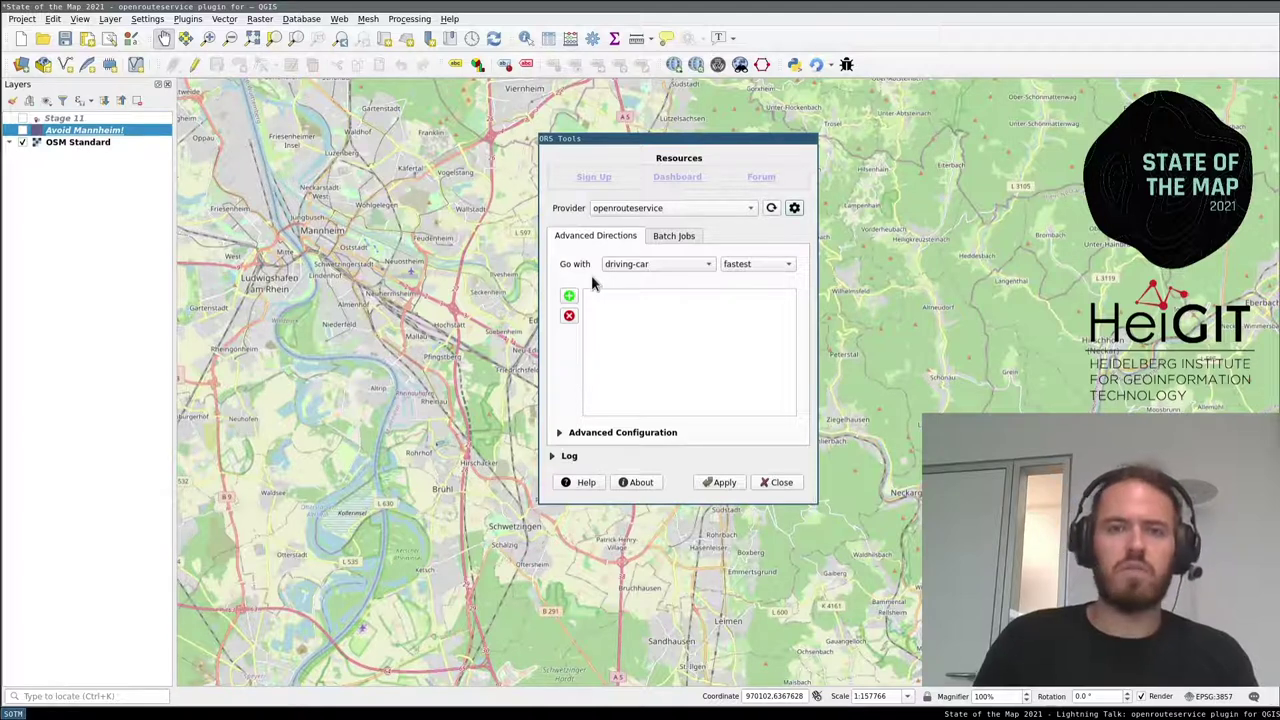
click(568, 297)
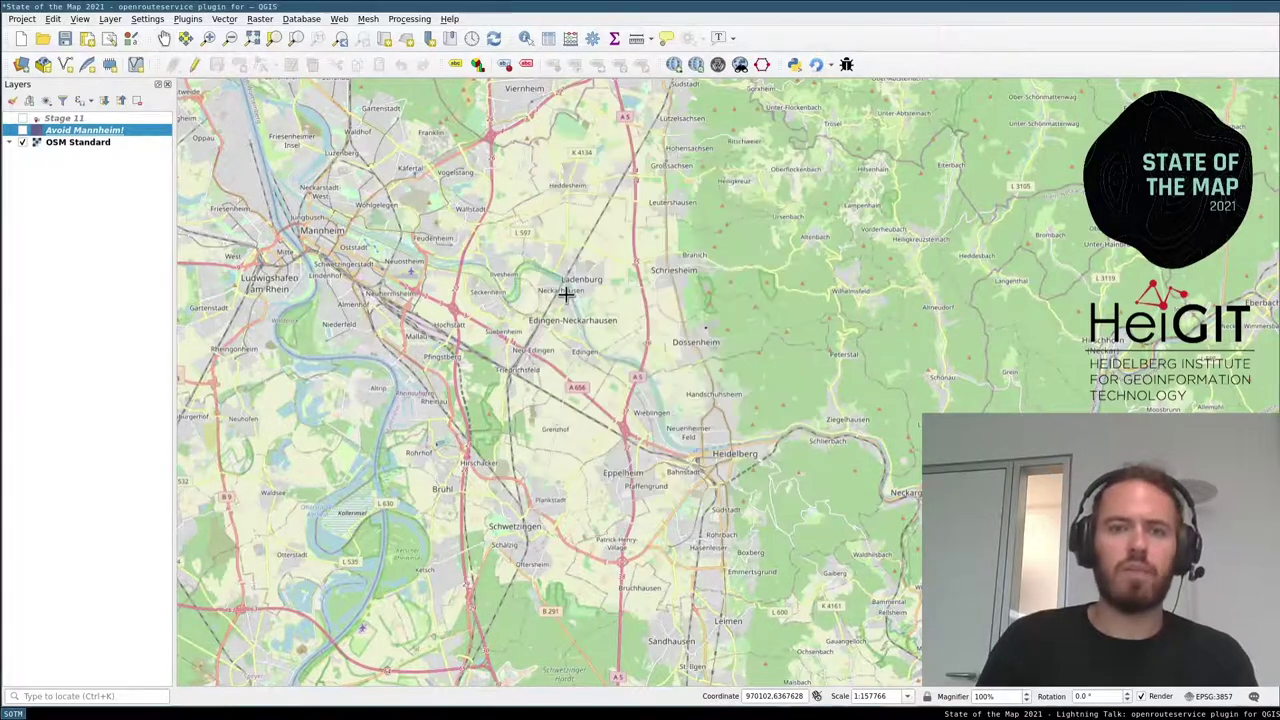
Step: Compute a driving-car route from a Heidelberg point to a Mannheim point
click(719, 459)
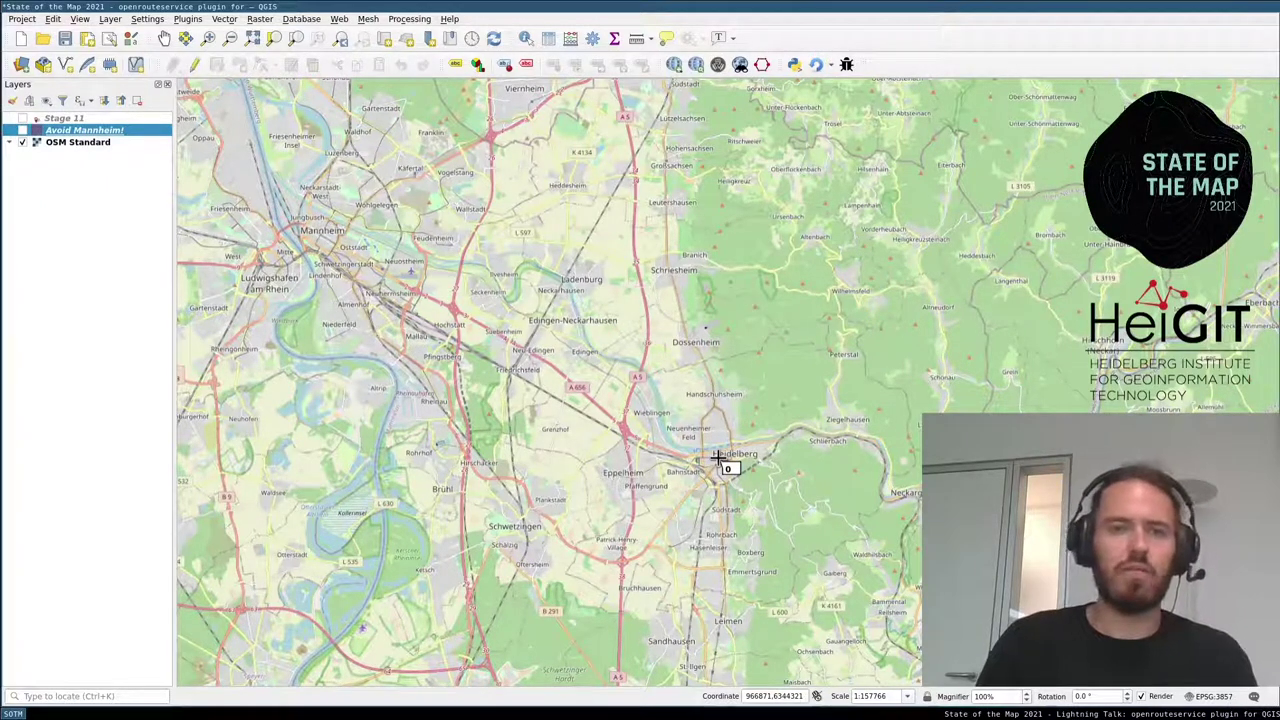
double_click(270, 257)
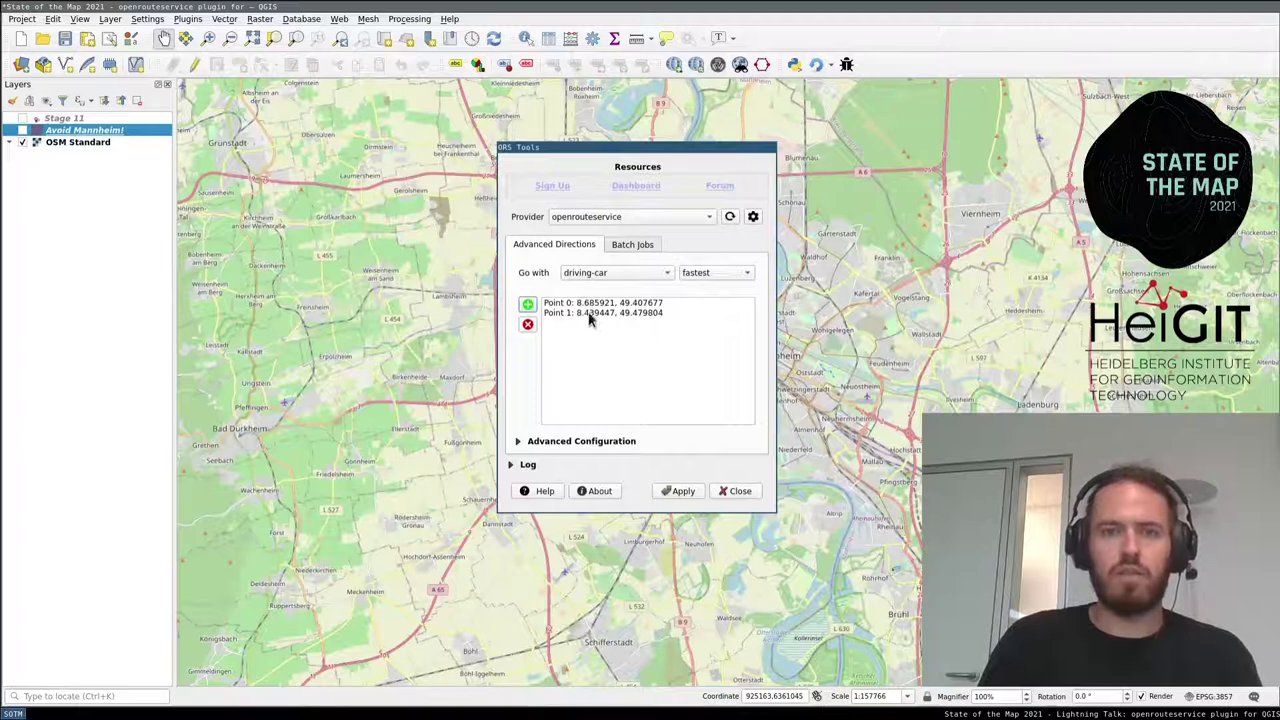
click(602, 276)
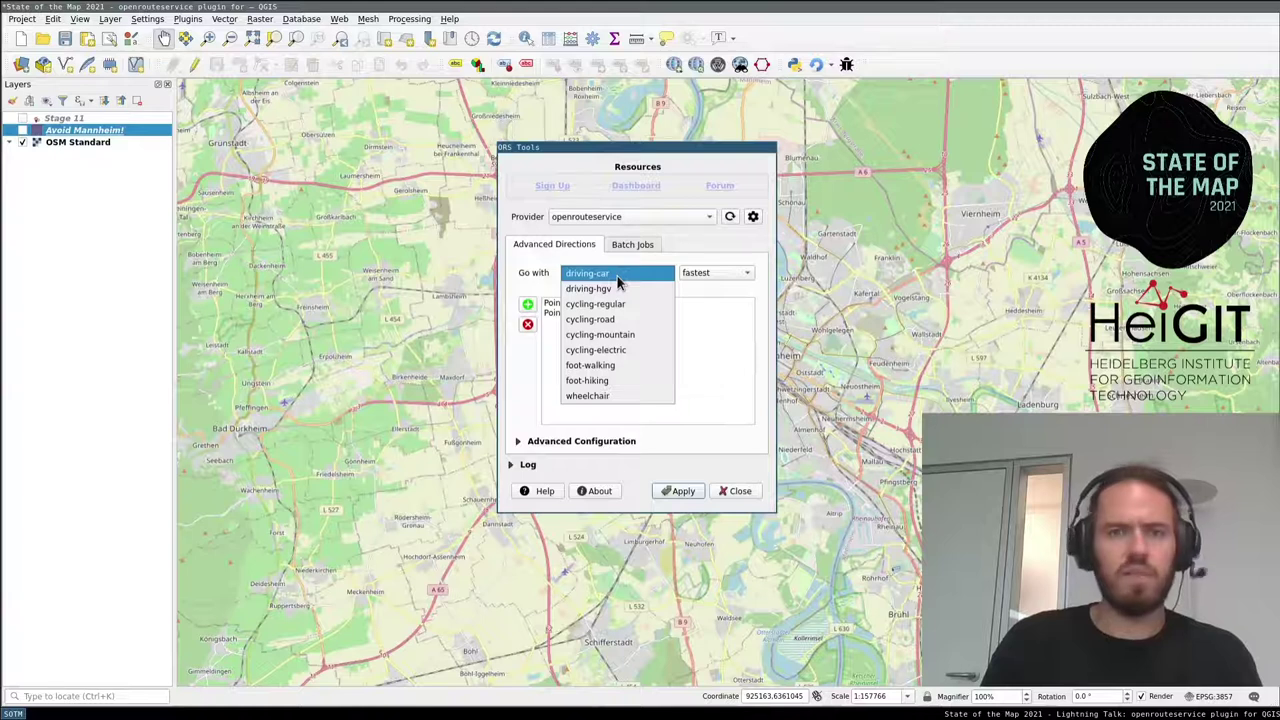
click(617, 278)
click(686, 491)
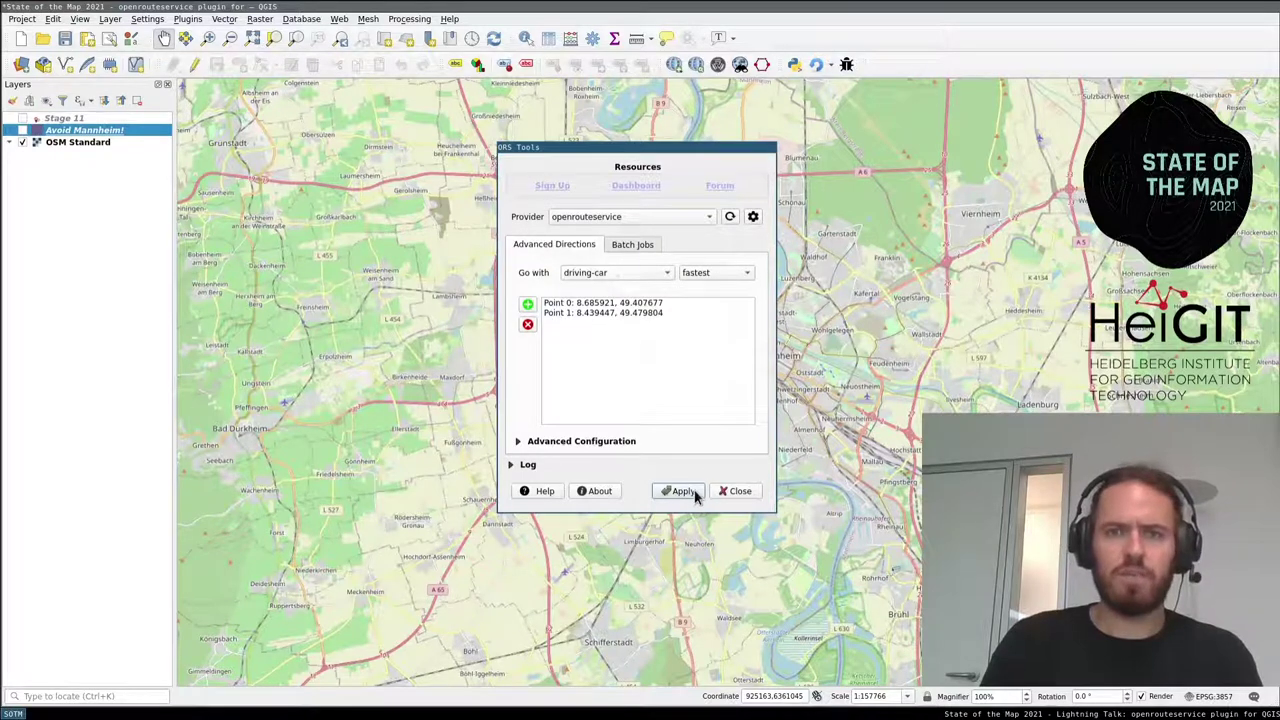
click(735, 492)
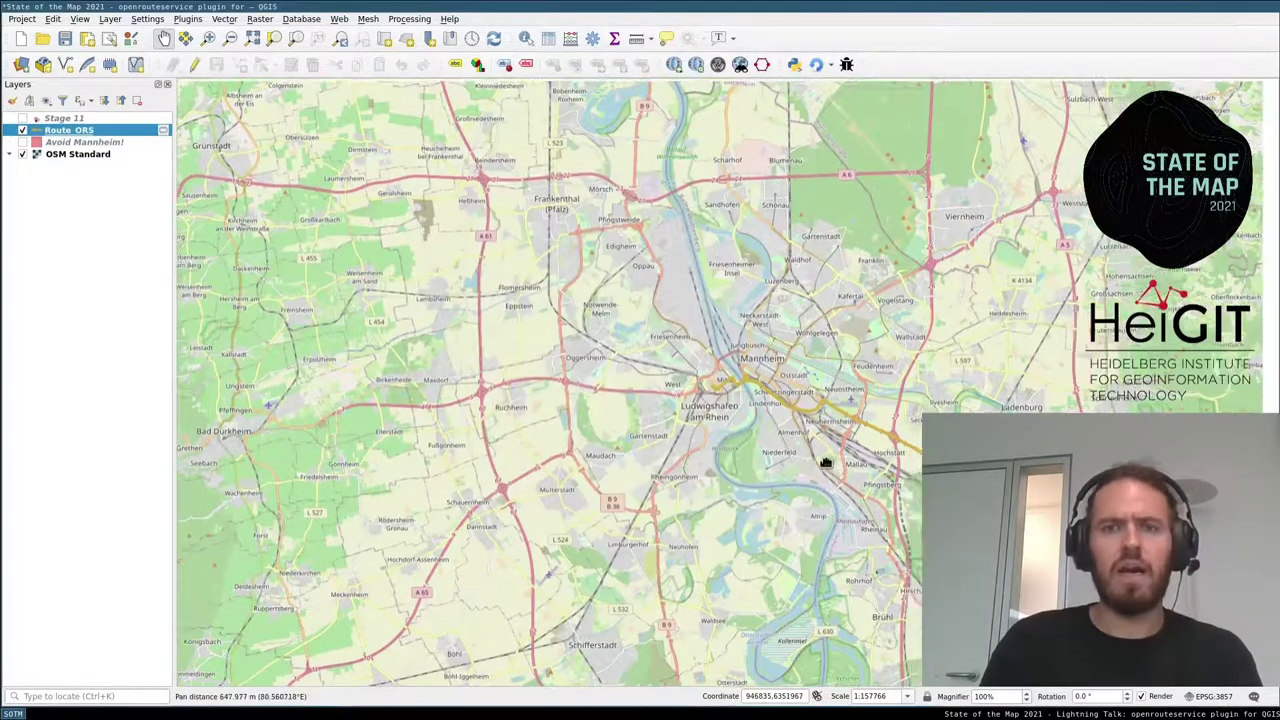
drag(826, 460, 680, 437)
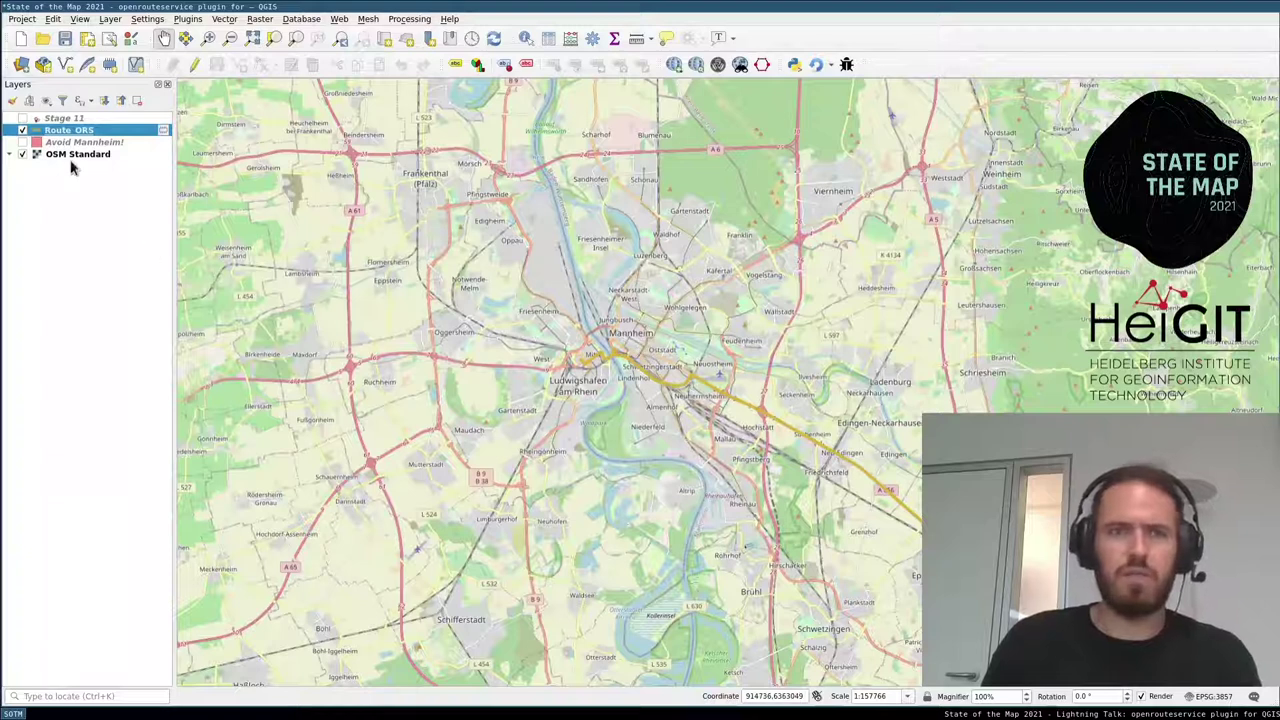
Step: Route around the Avoid Mannheim! polygon, then hide both Route_ORS layers
click(22, 142)
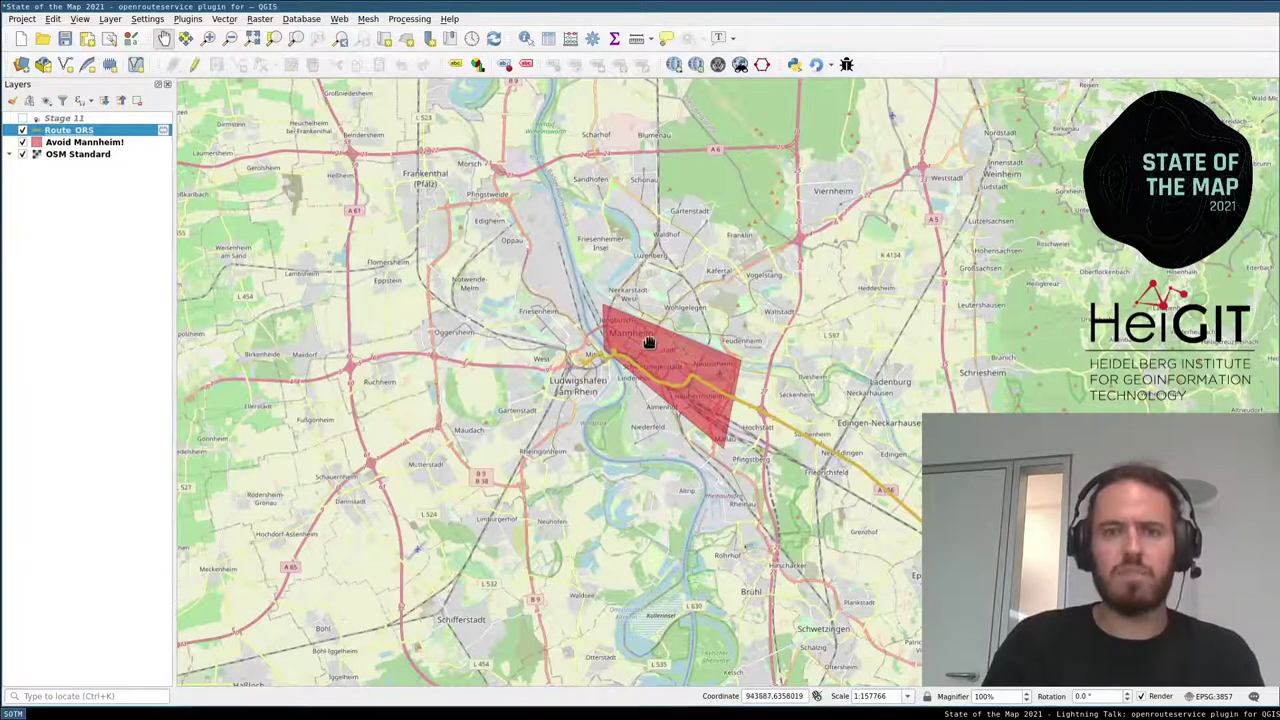
click(762, 64)
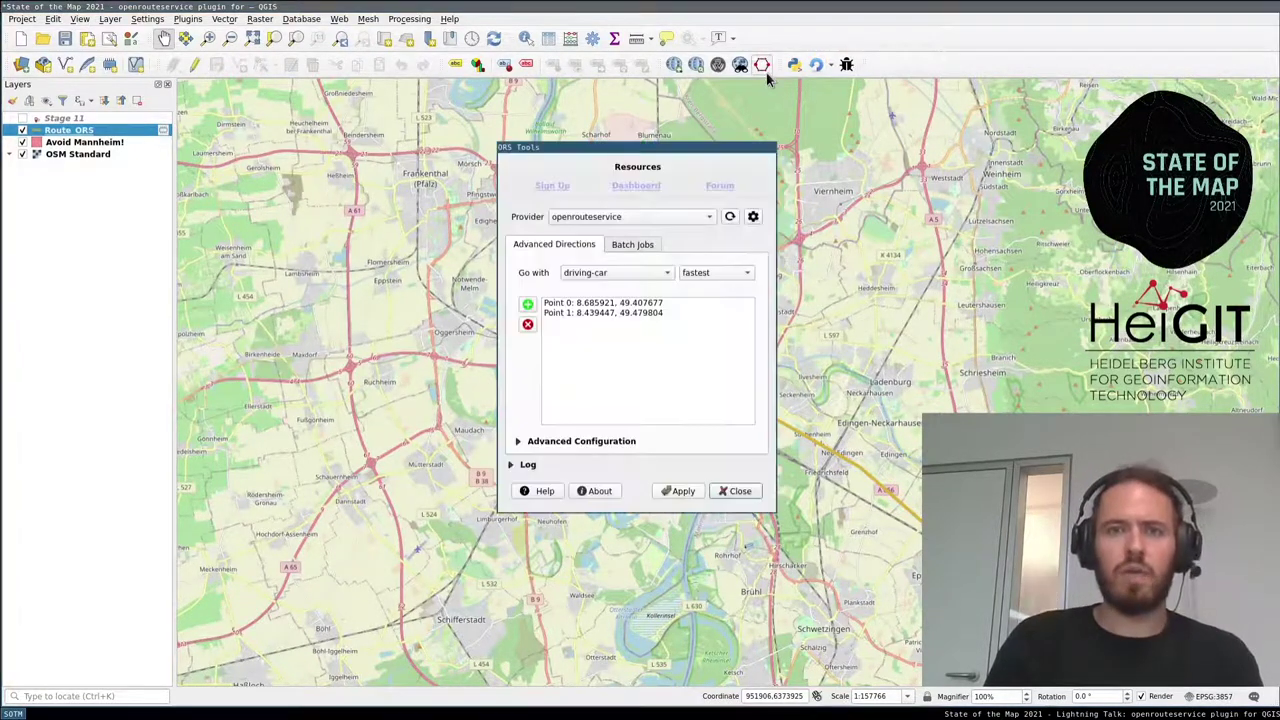
click(520, 442)
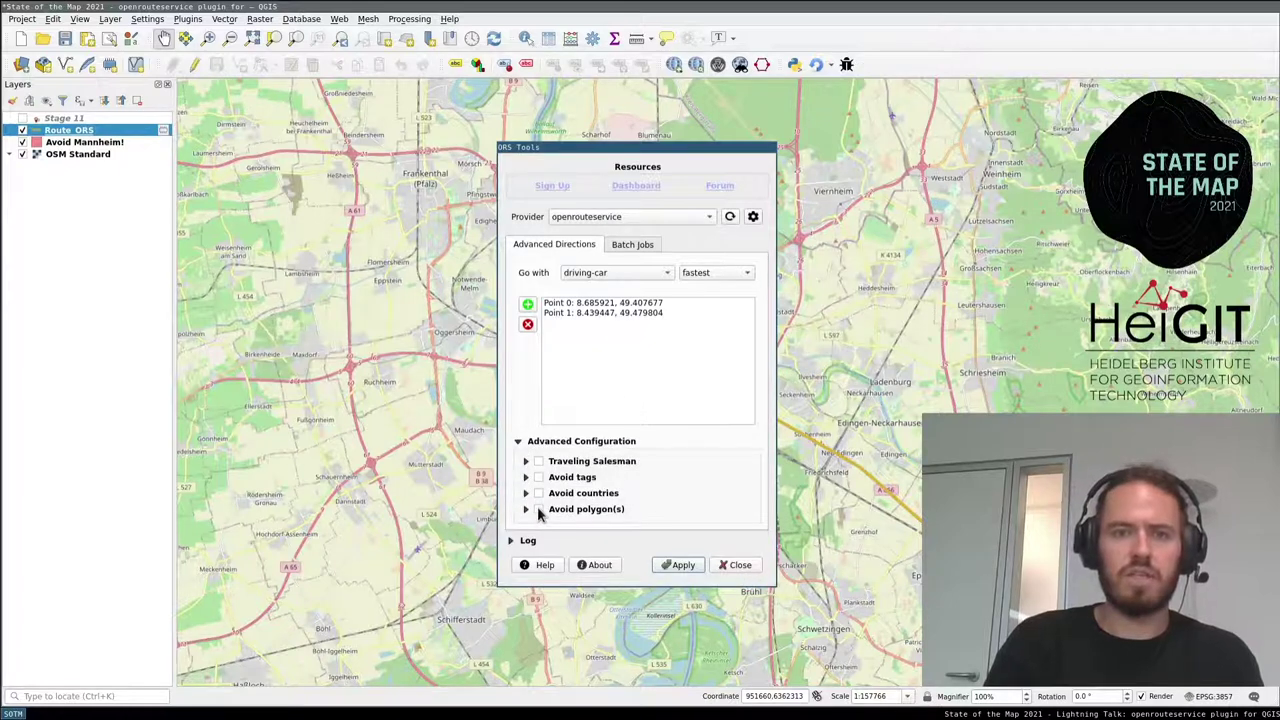
click(538, 510)
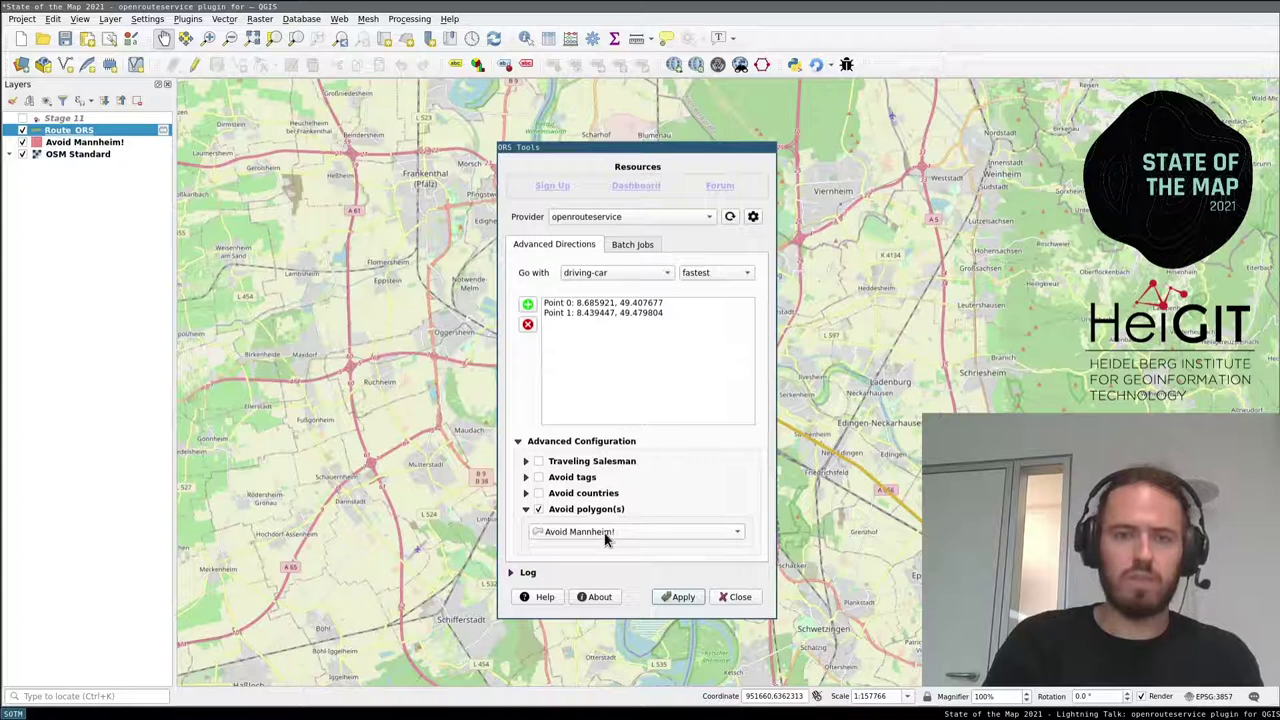
click(677, 597)
click(736, 597)
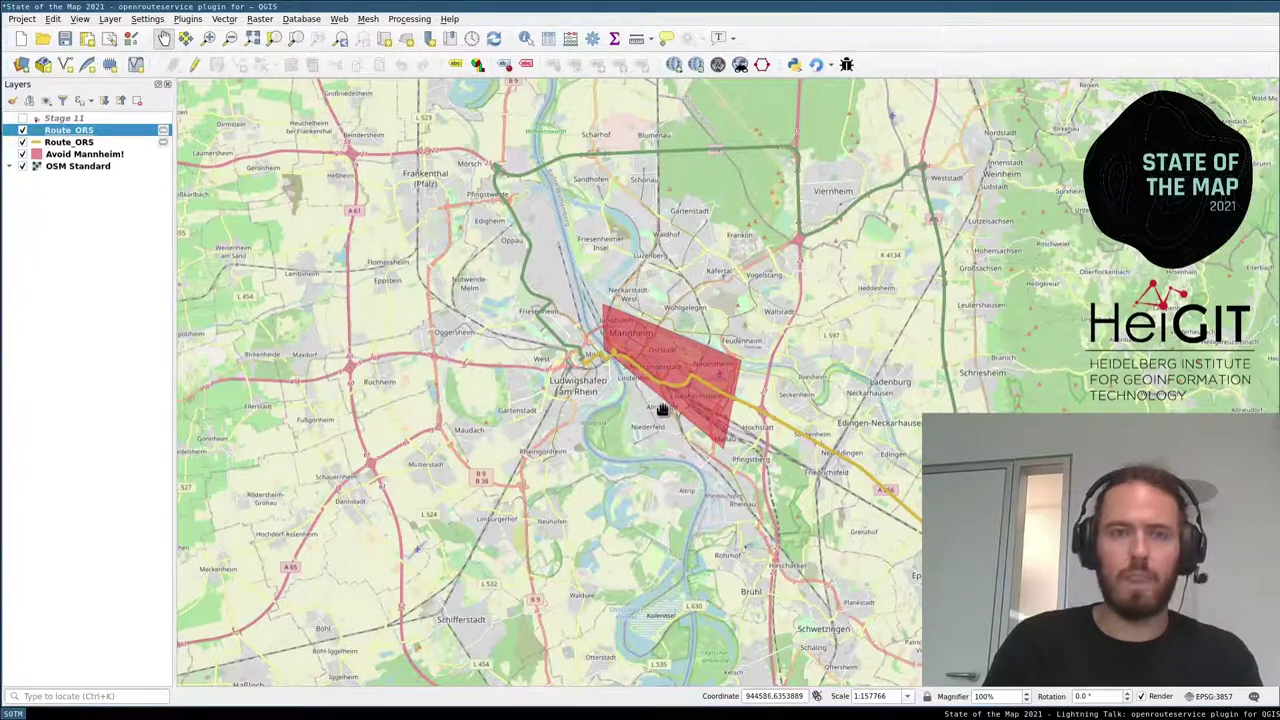
click(22, 131)
click(22, 143)
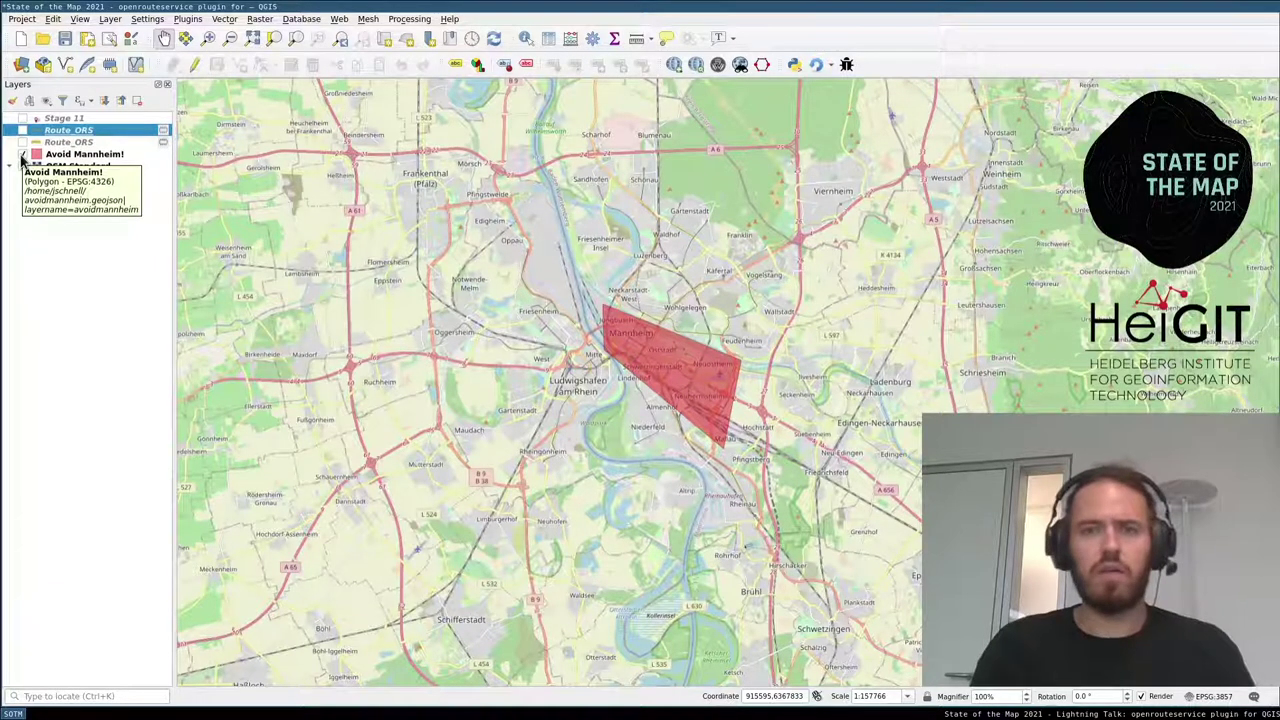
Step: Hide Avoid Mannheim!, compute and show a route avoiding highways instead of the polygon
click(22, 155)
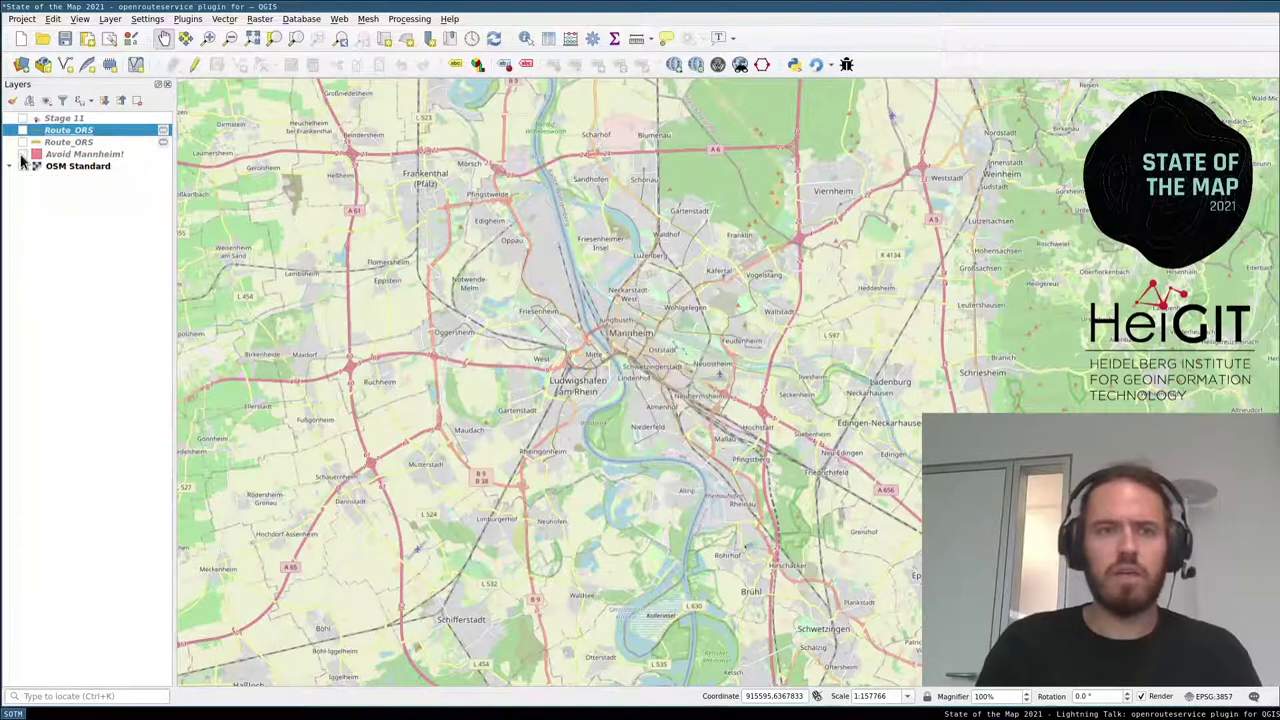
click(762, 64)
click(525, 424)
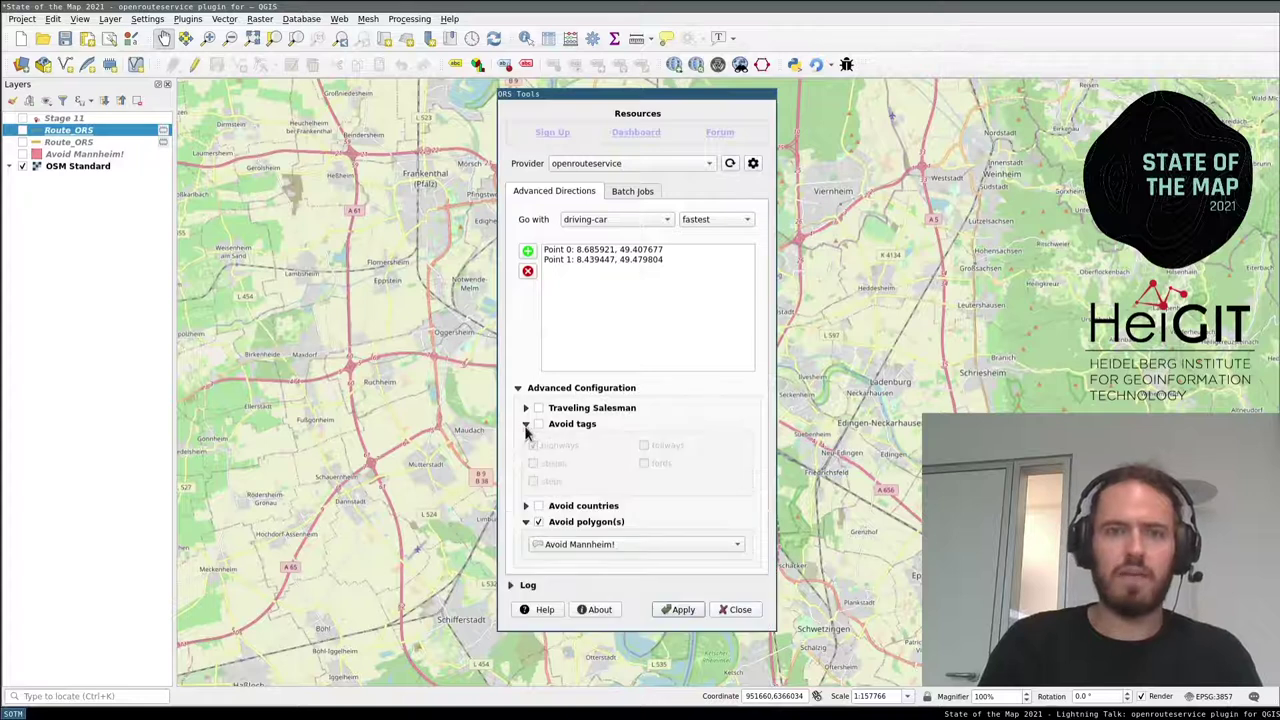
click(538, 424)
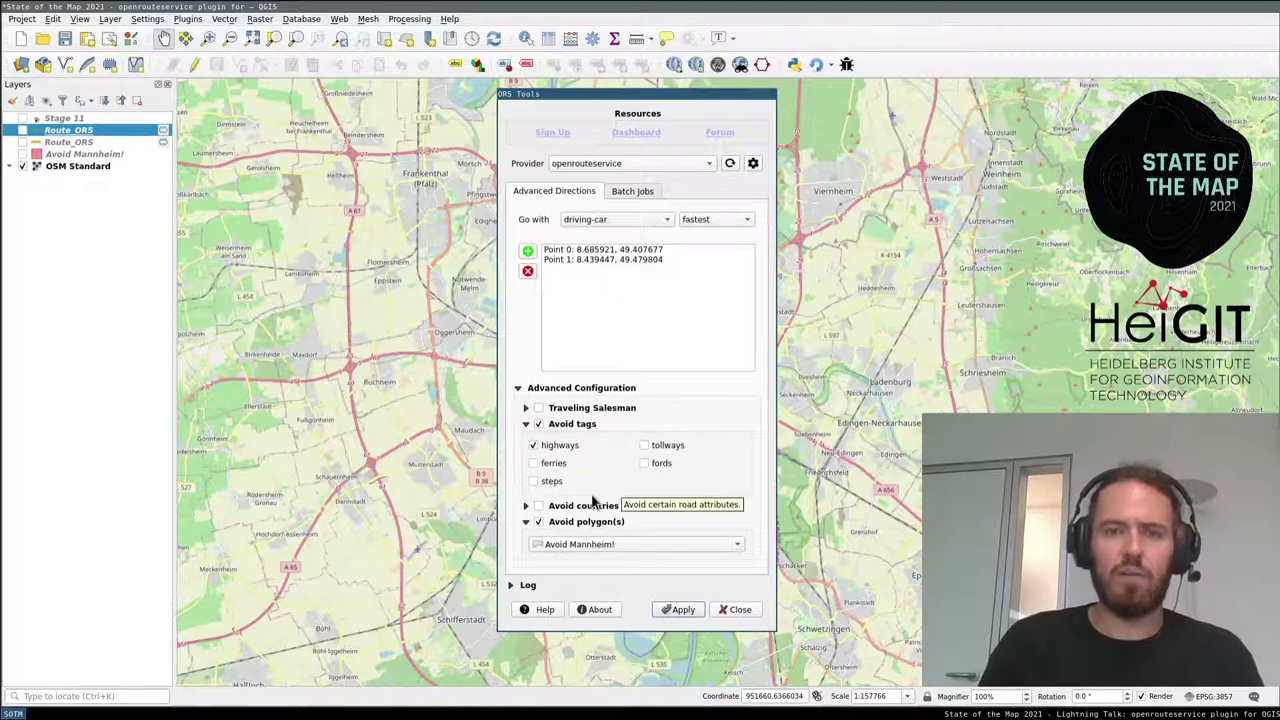
click(539, 525)
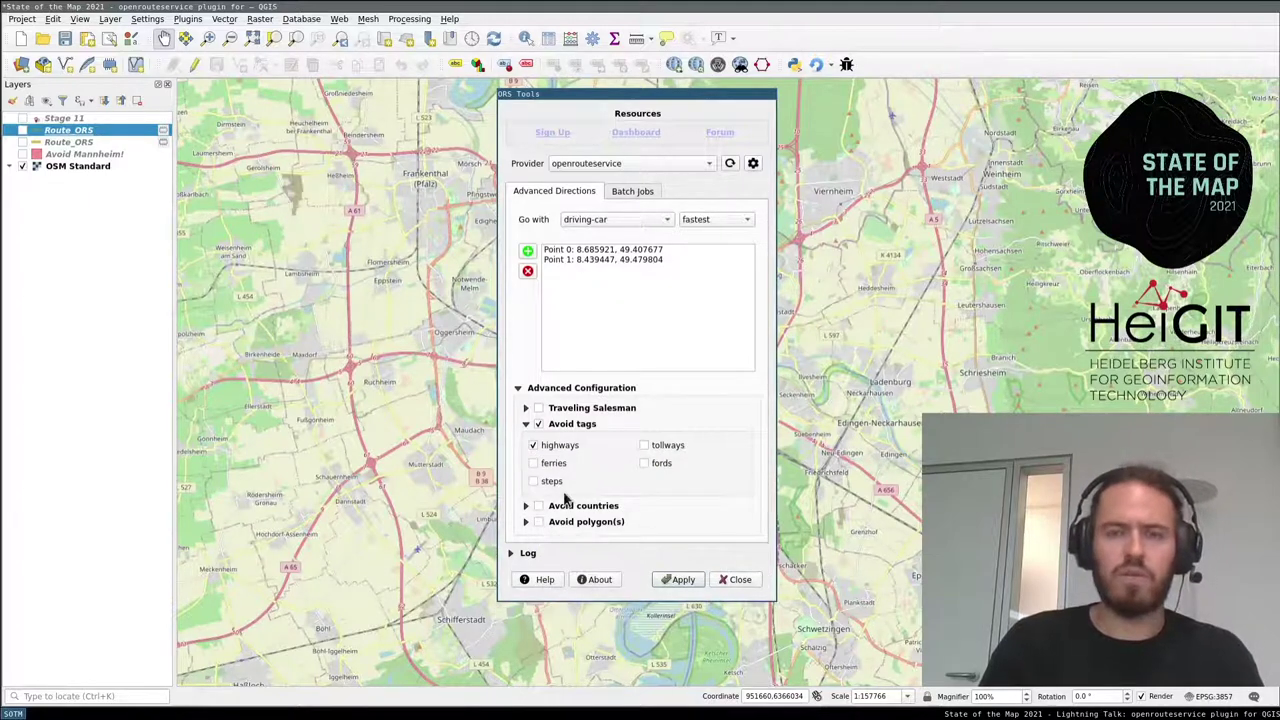
click(685, 581)
click(735, 580)
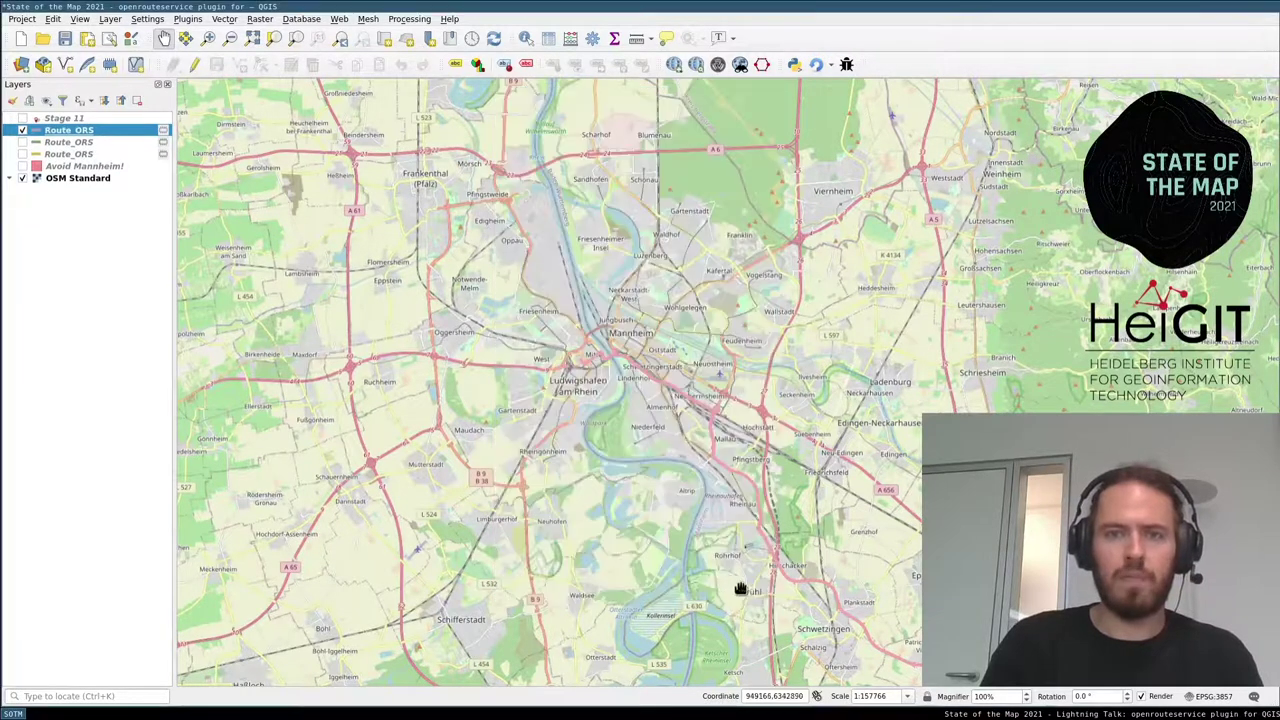
click(22, 131)
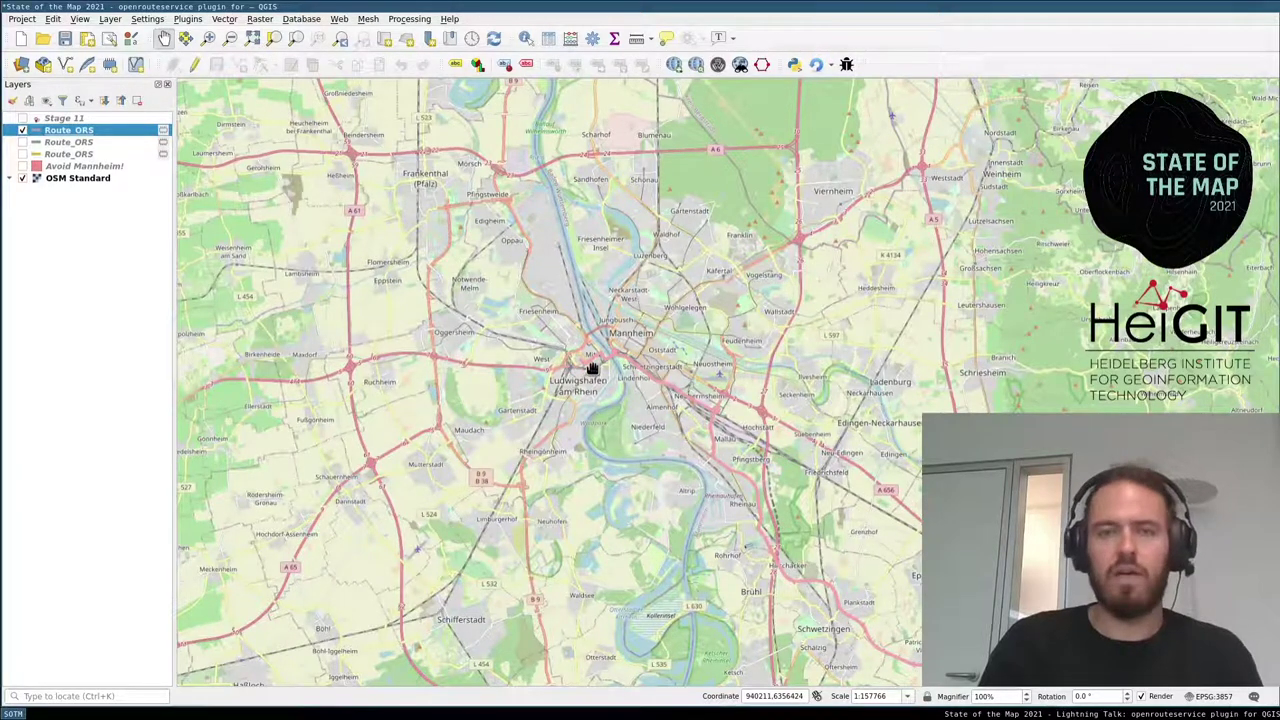
Step: Reopen ORS Tools on its Batch Jobs options
click(762, 64)
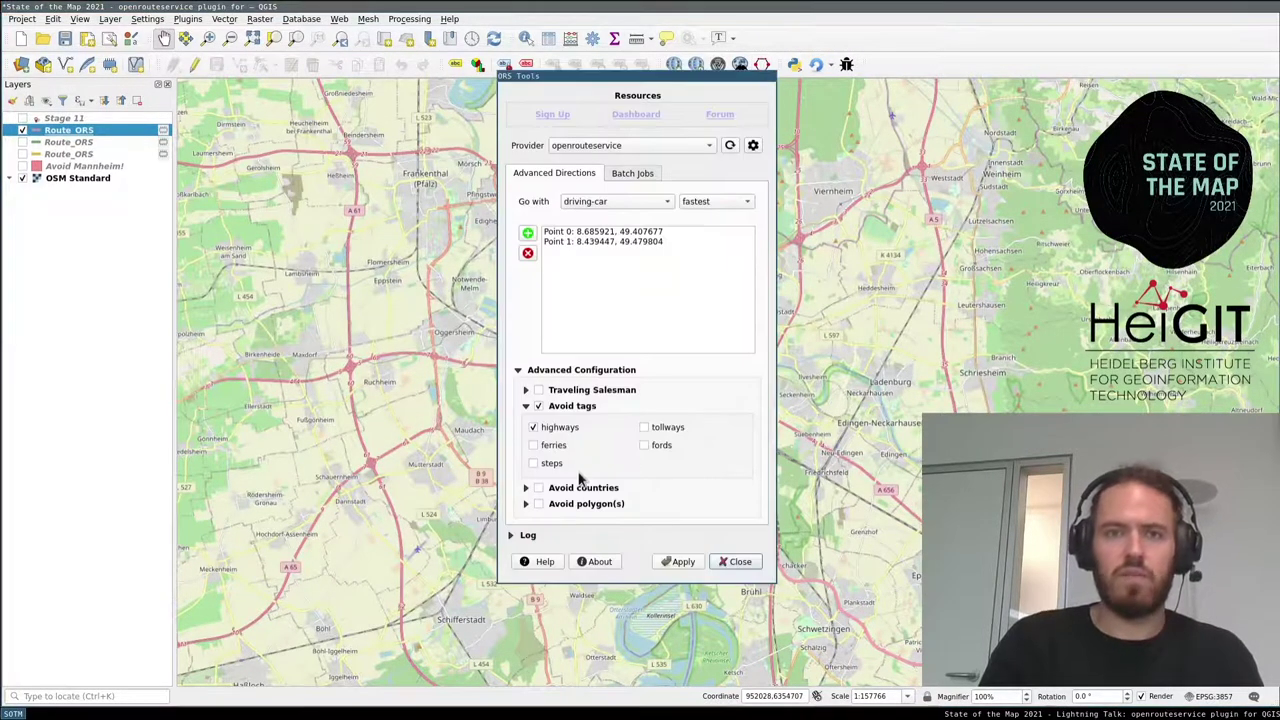
click(518, 370)
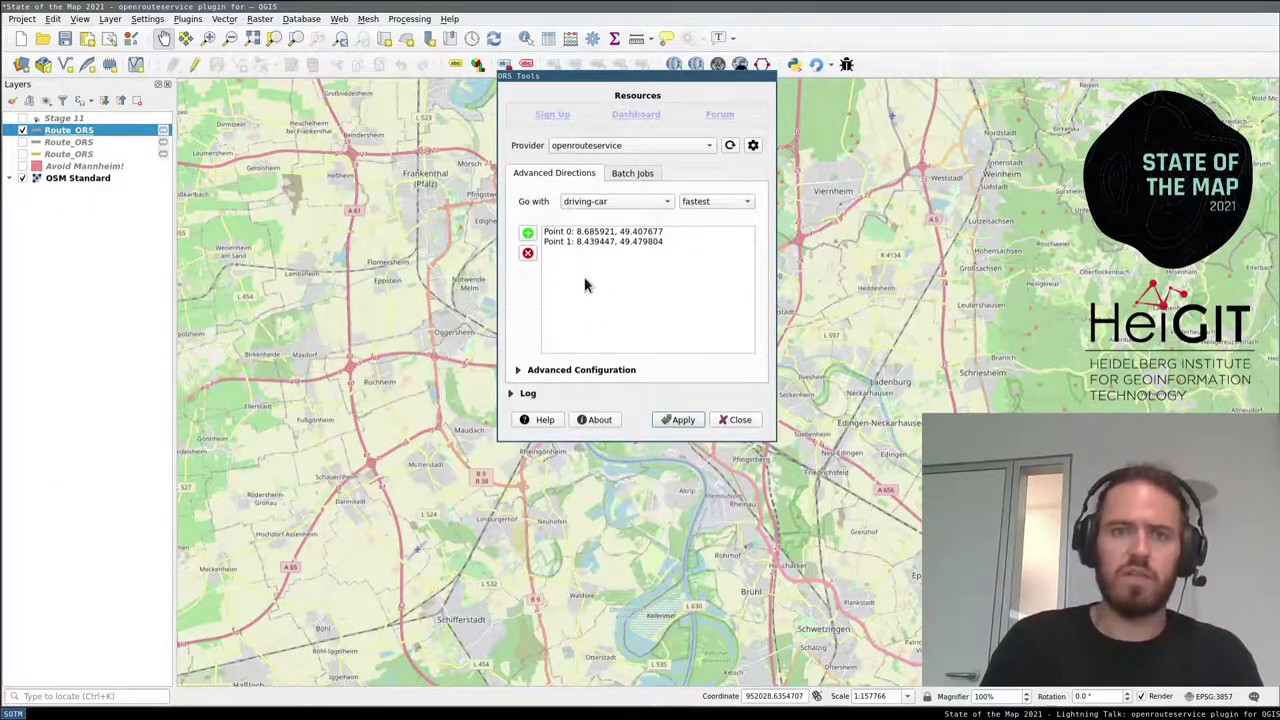
click(634, 175)
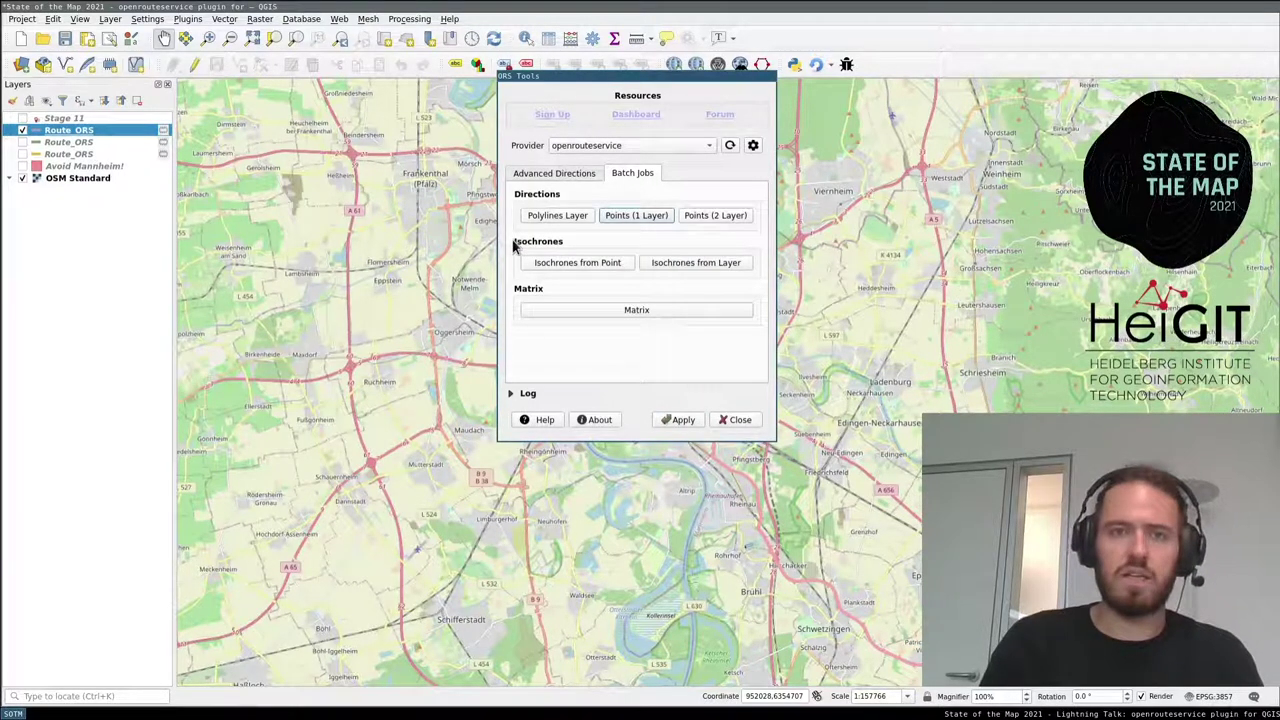
Step: Create foot-walking time isochrones of 5, 10, 15, 20, 25 minutes around a Heidelberg point
click(578, 263)
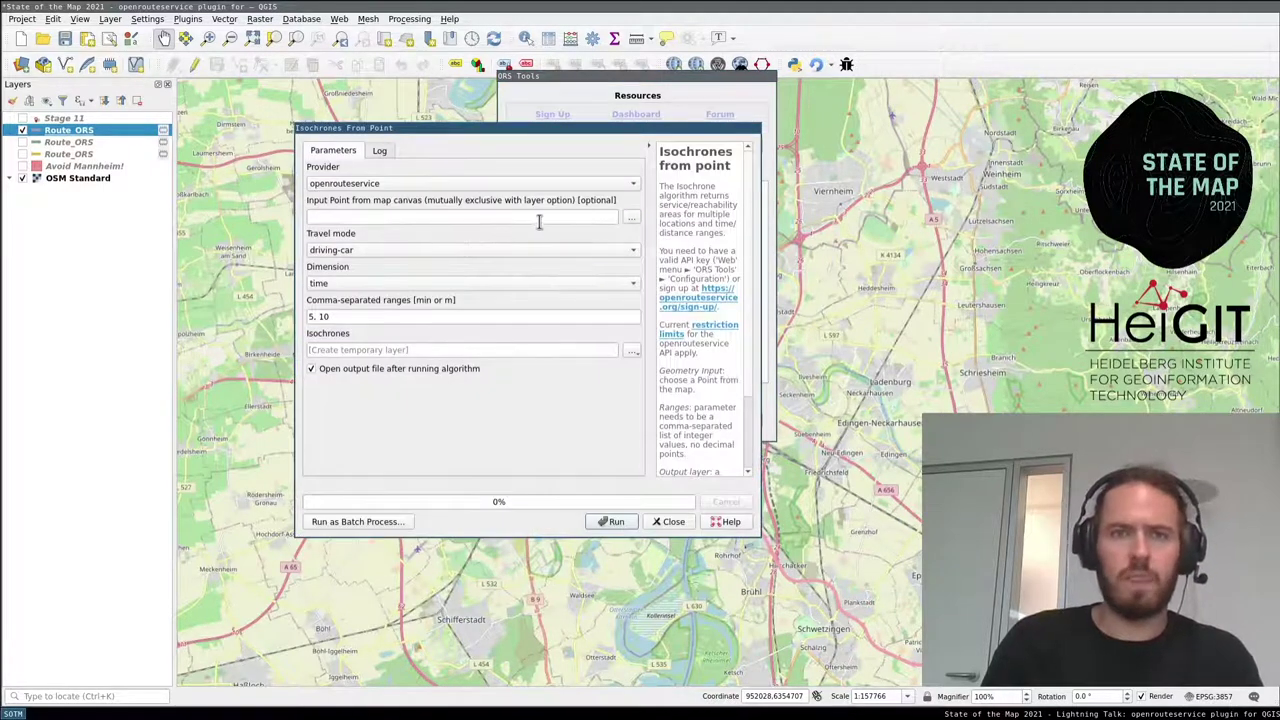
click(631, 219)
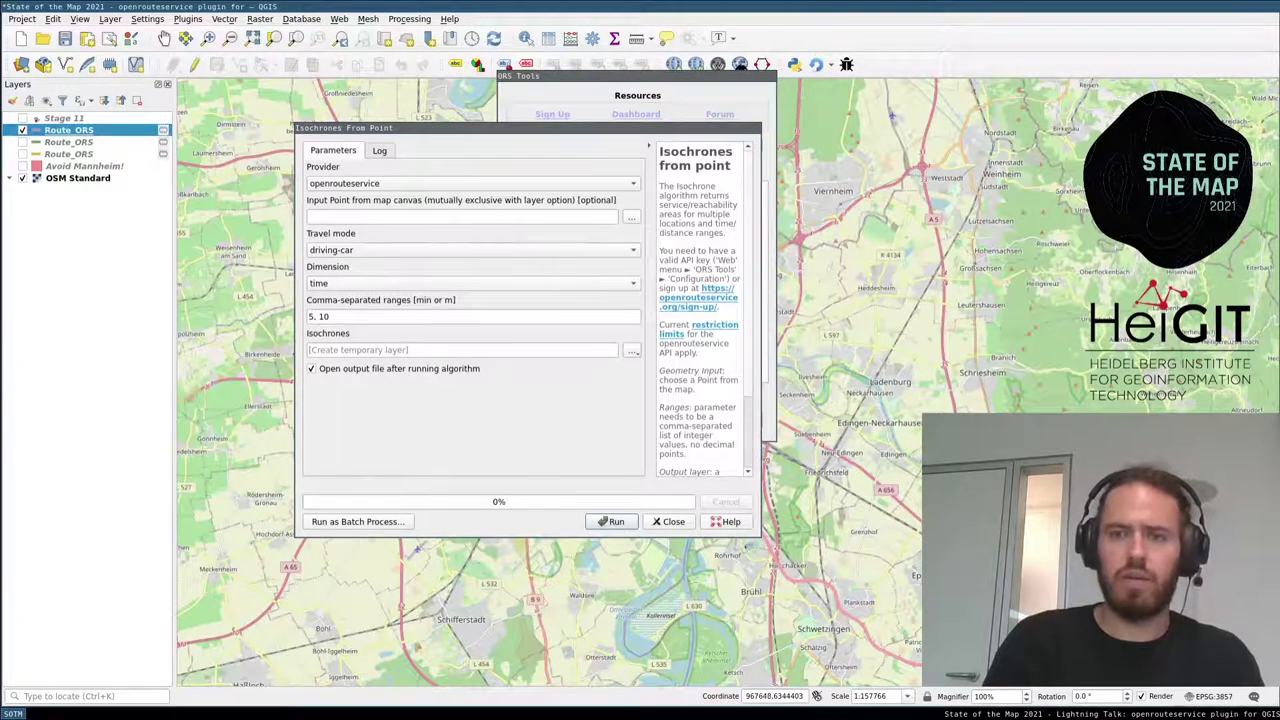
click(1000, 519)
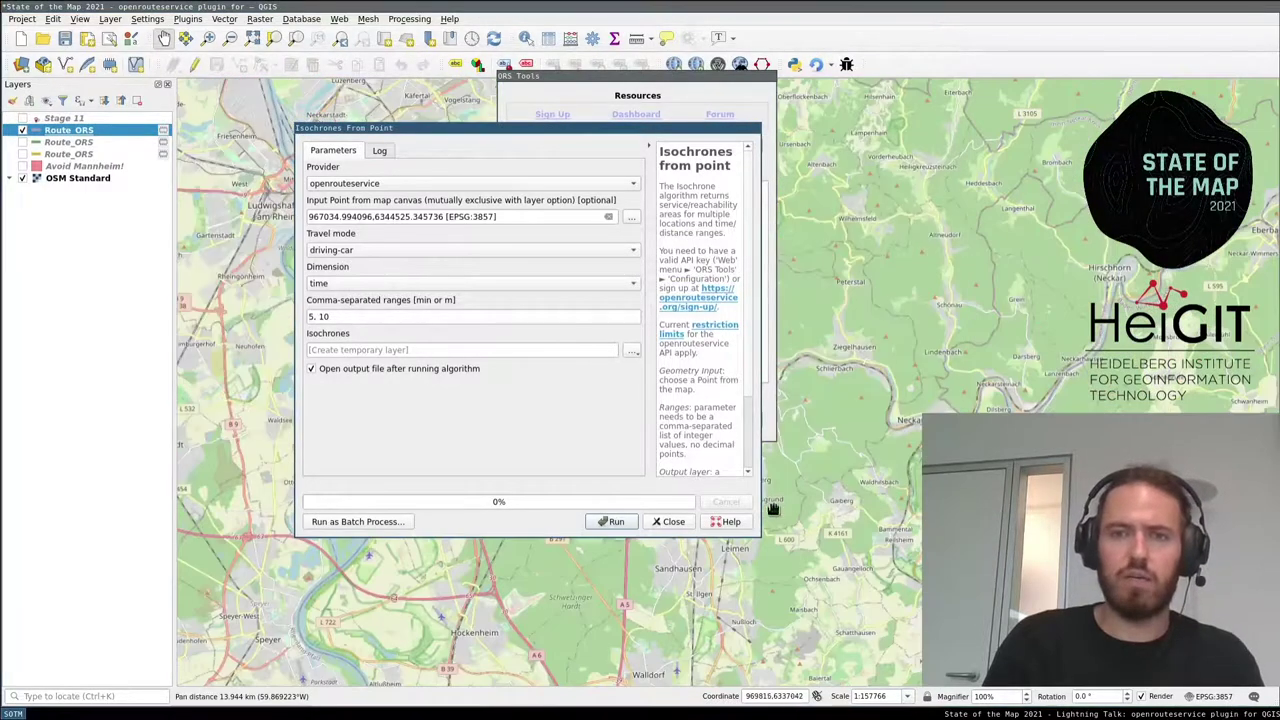
click(392, 253)
click(388, 343)
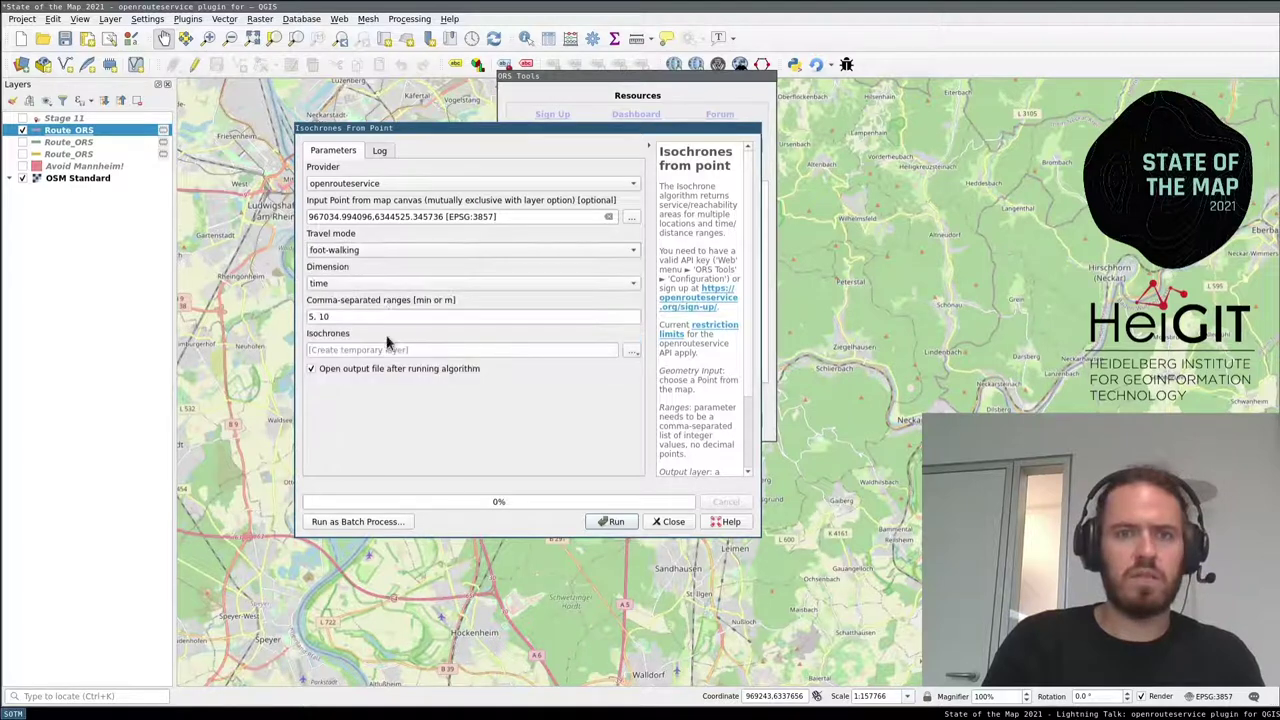
click(367, 285)
click(367, 285)
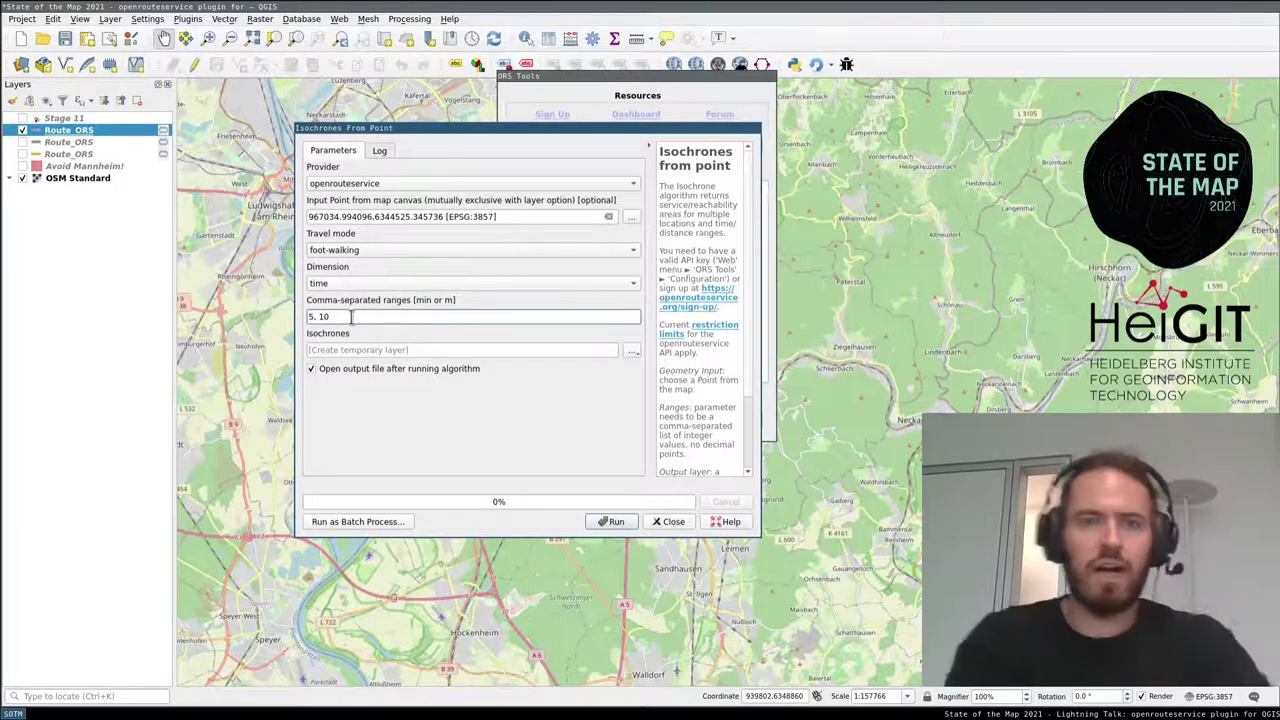
text(, 15)
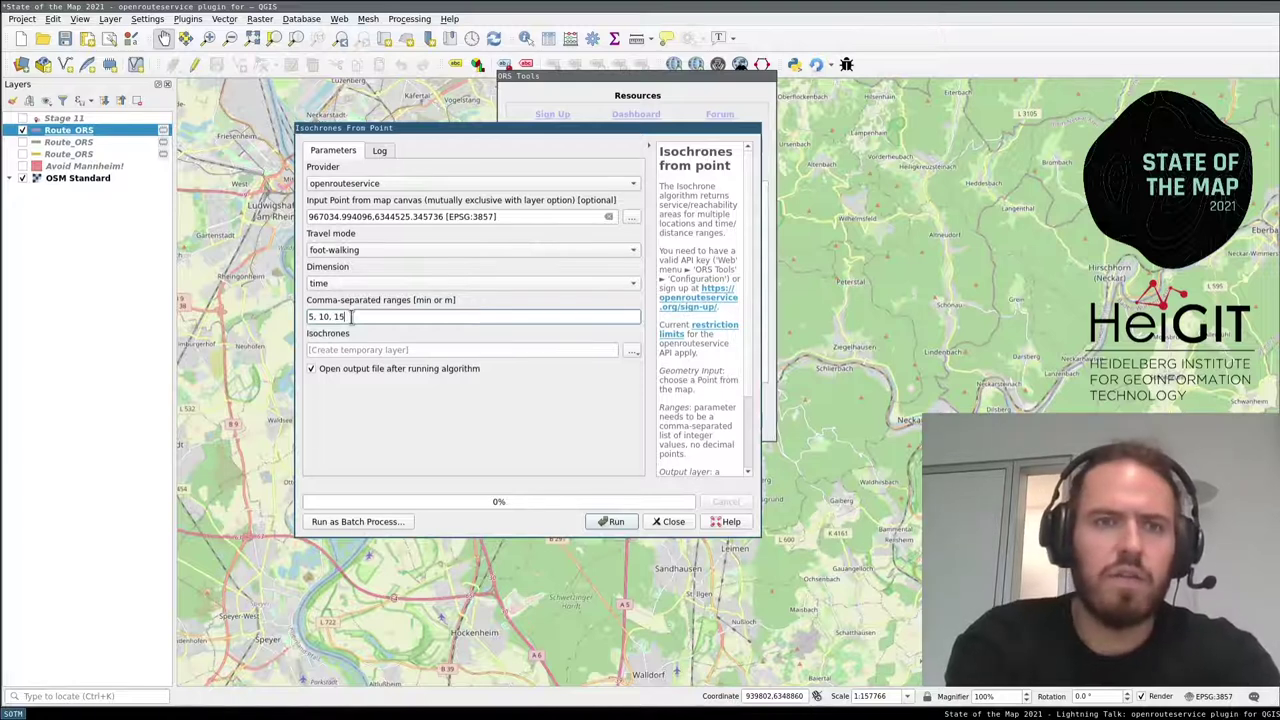
text(, 20, 25)
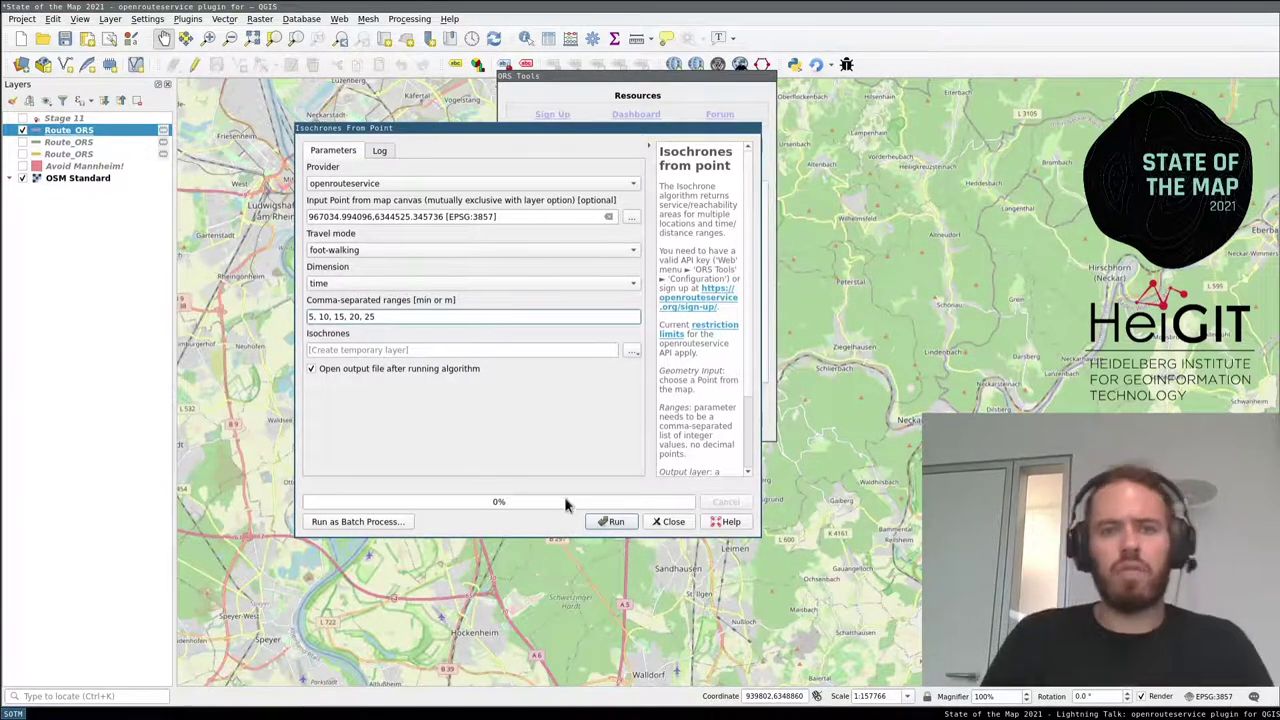
click(605, 522)
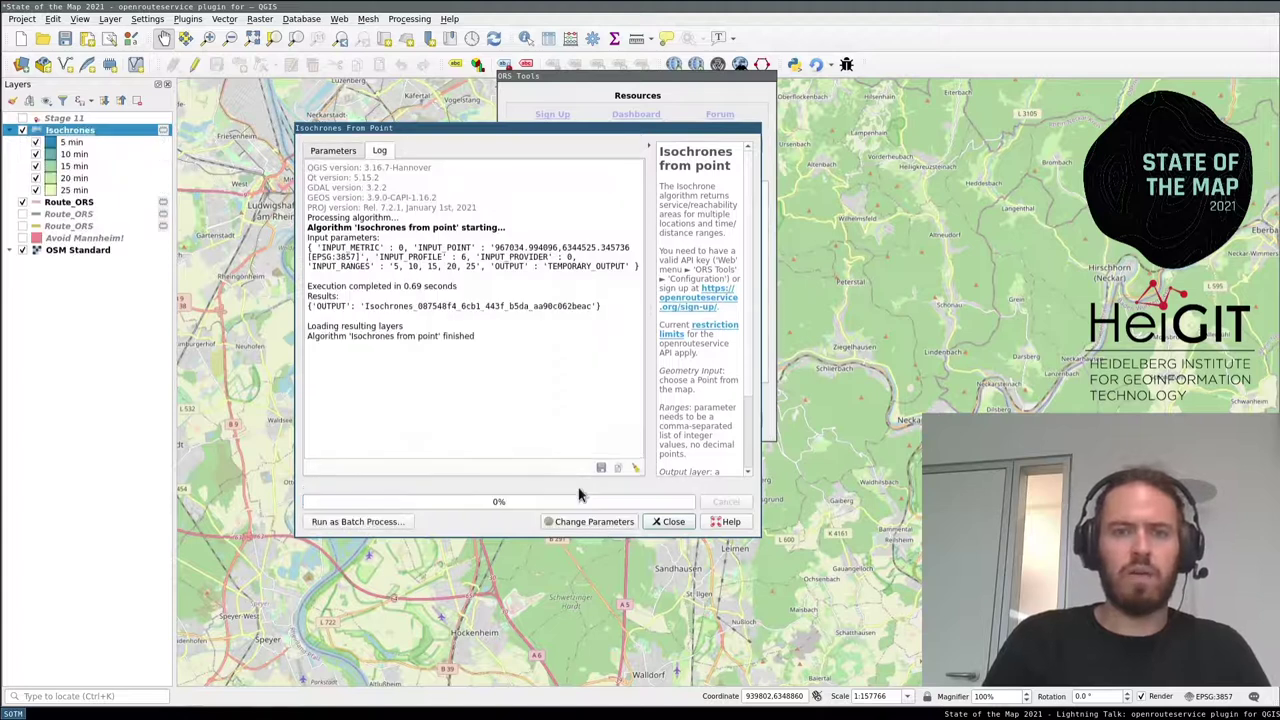
click(670, 522)
Step: Close the routing tool, turn on Stage 11 and zoom to its points
click(724, 427)
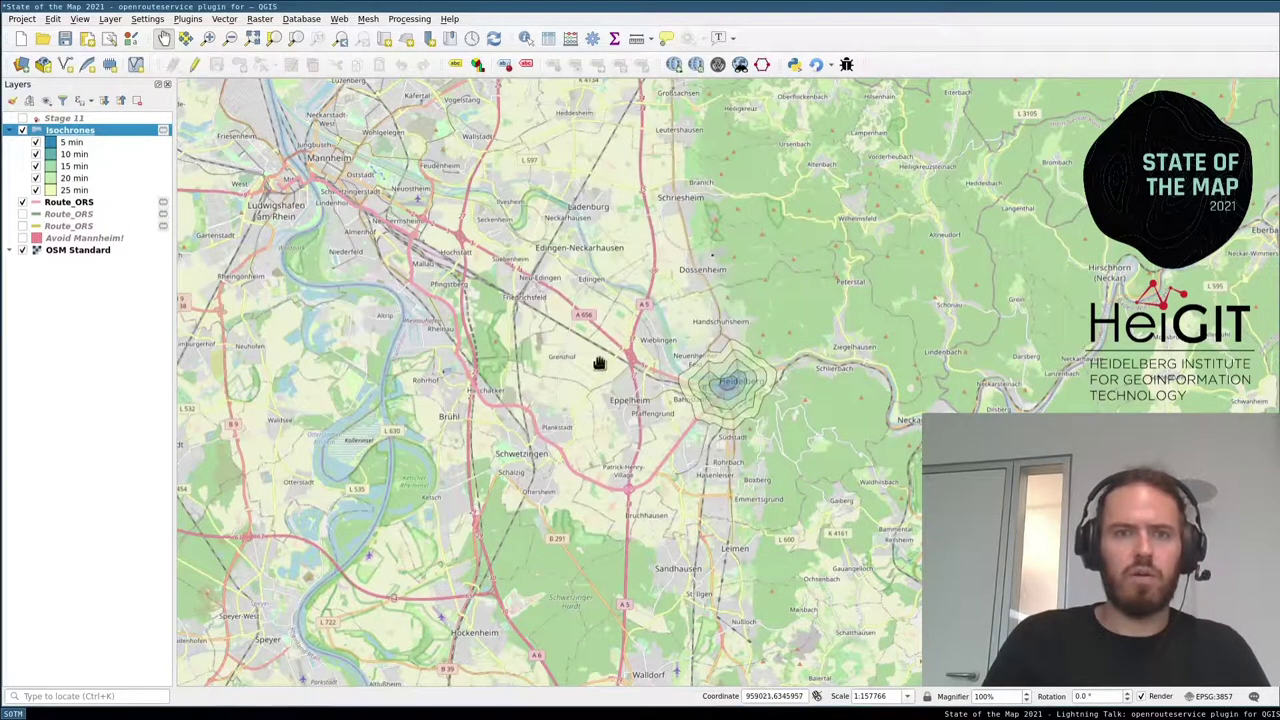
scroll(726, 386, up, 2)
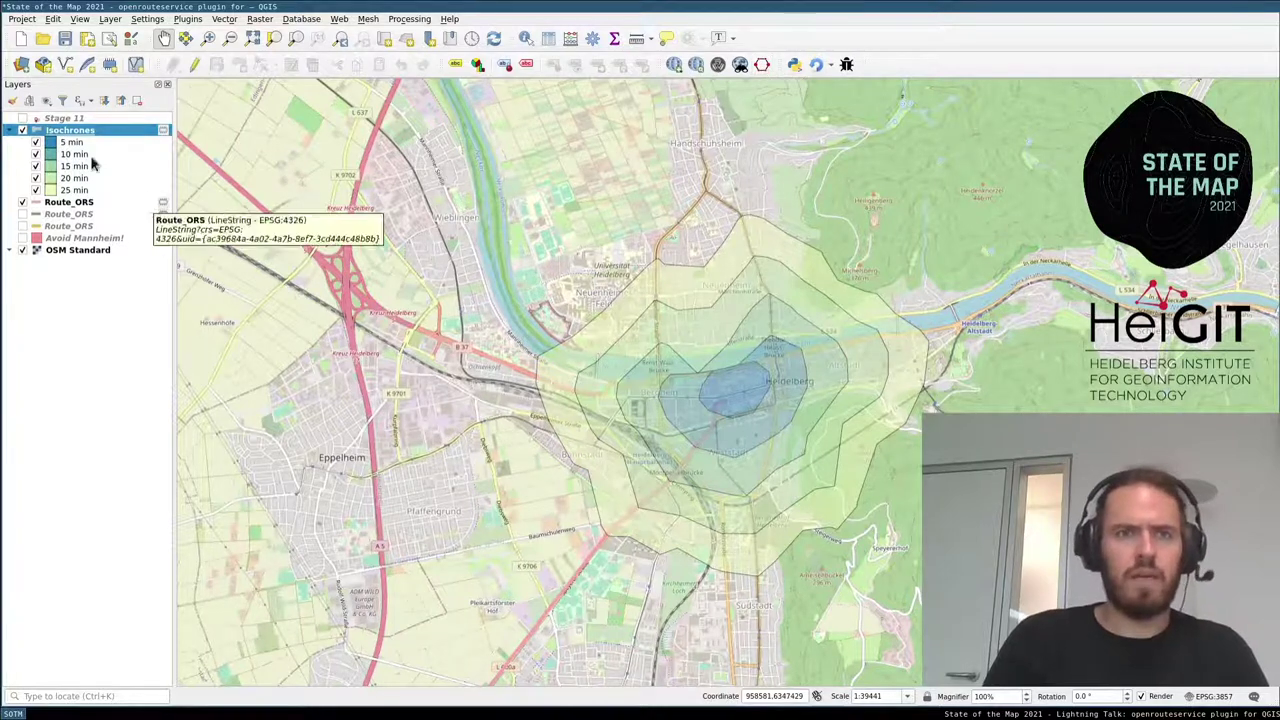
click(23, 119)
right_click(23, 119)
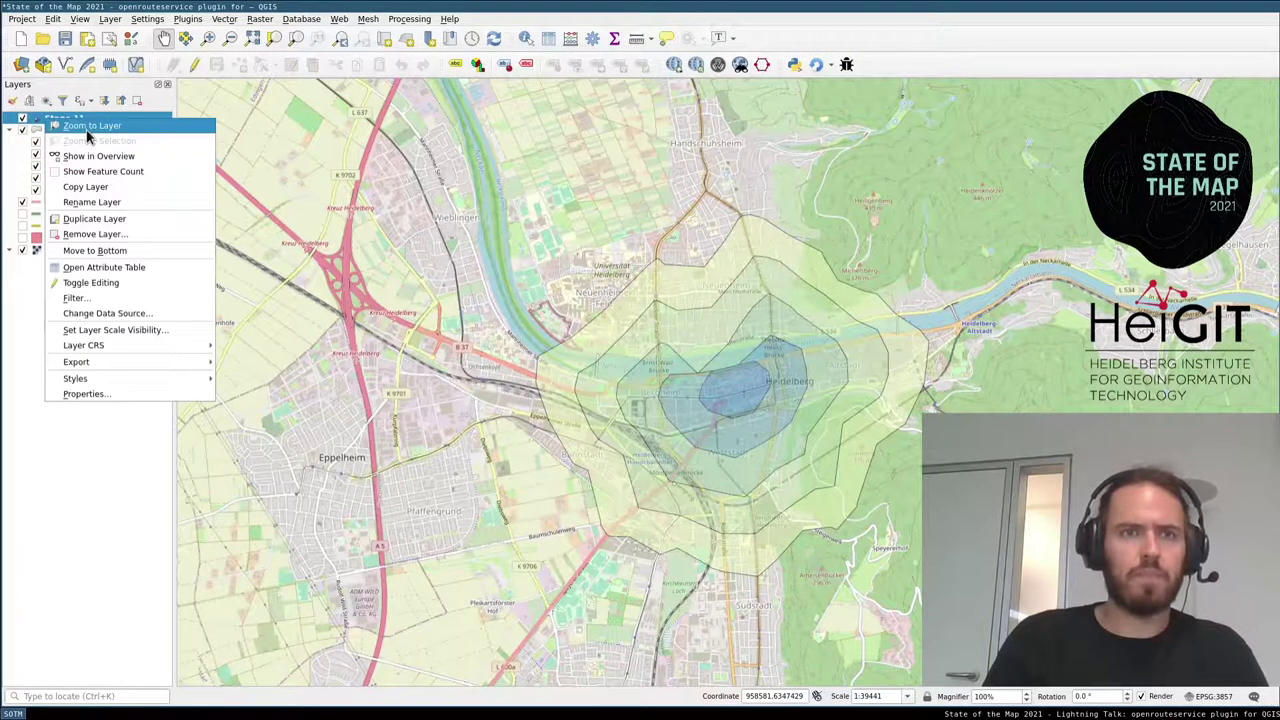
click(86, 126)
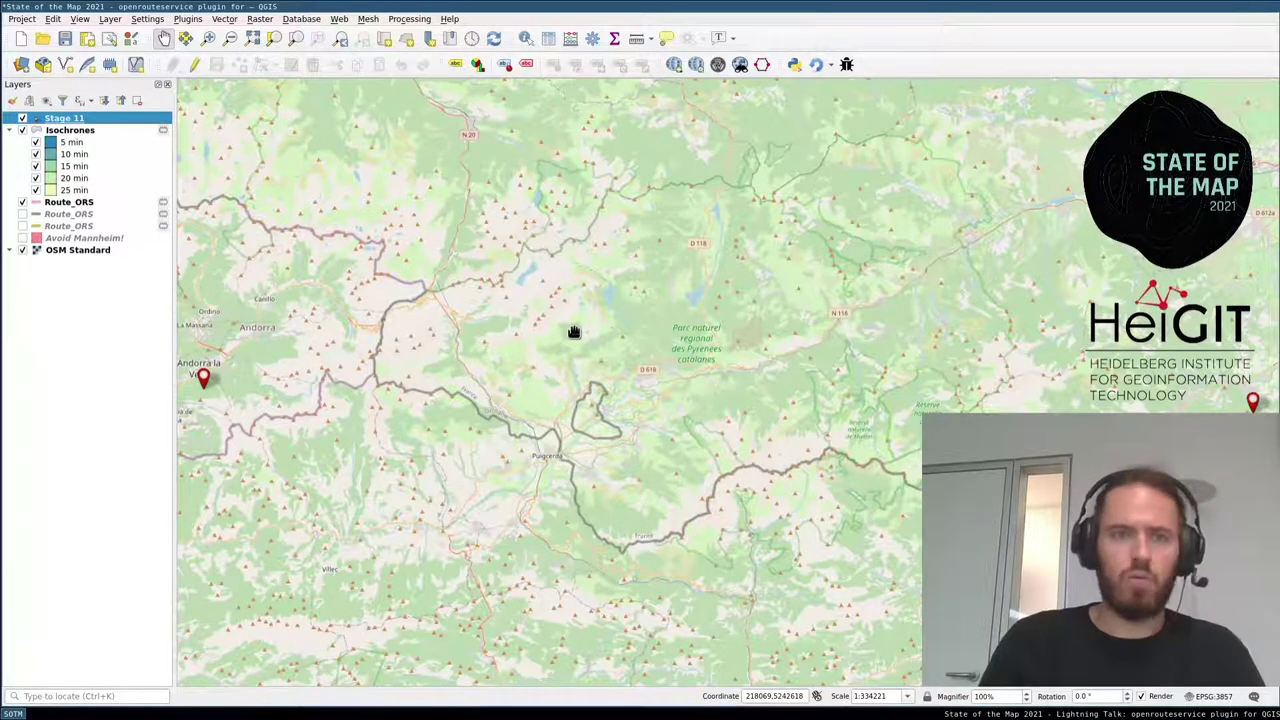
Step: Set up Points (1 Layer) directions with Stage 11 input sorted by Order
click(762, 65)
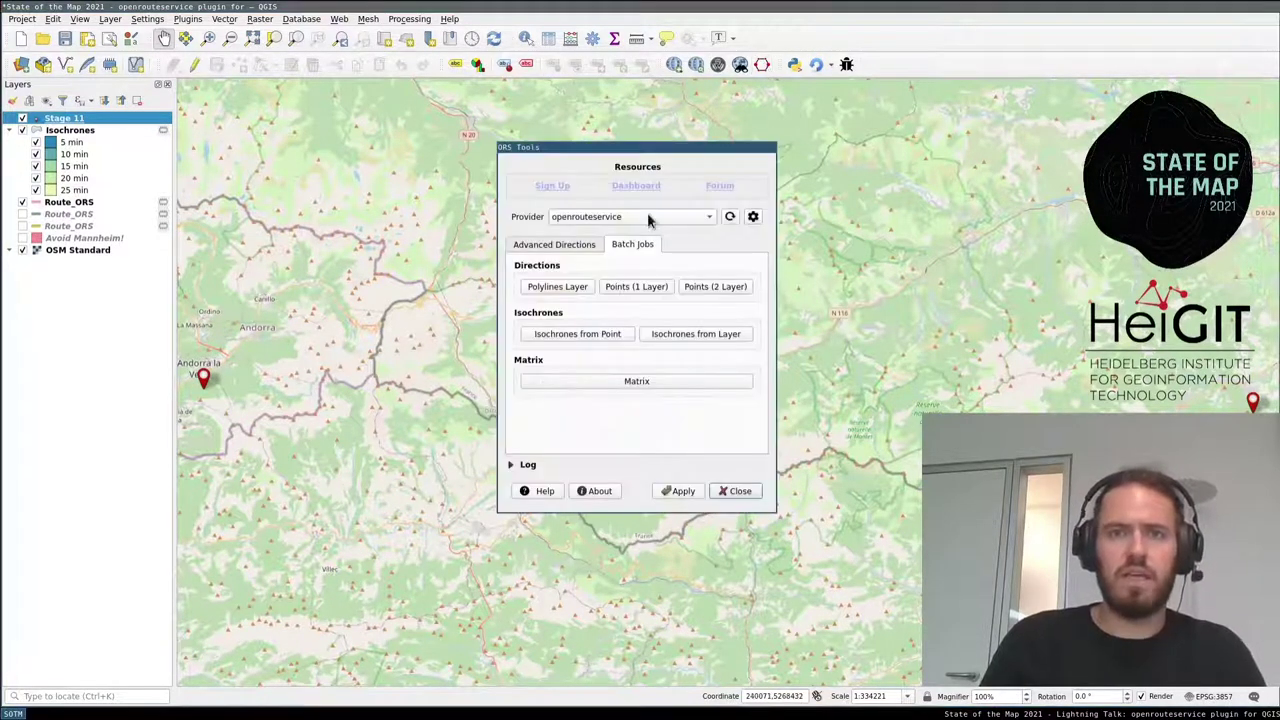
click(637, 286)
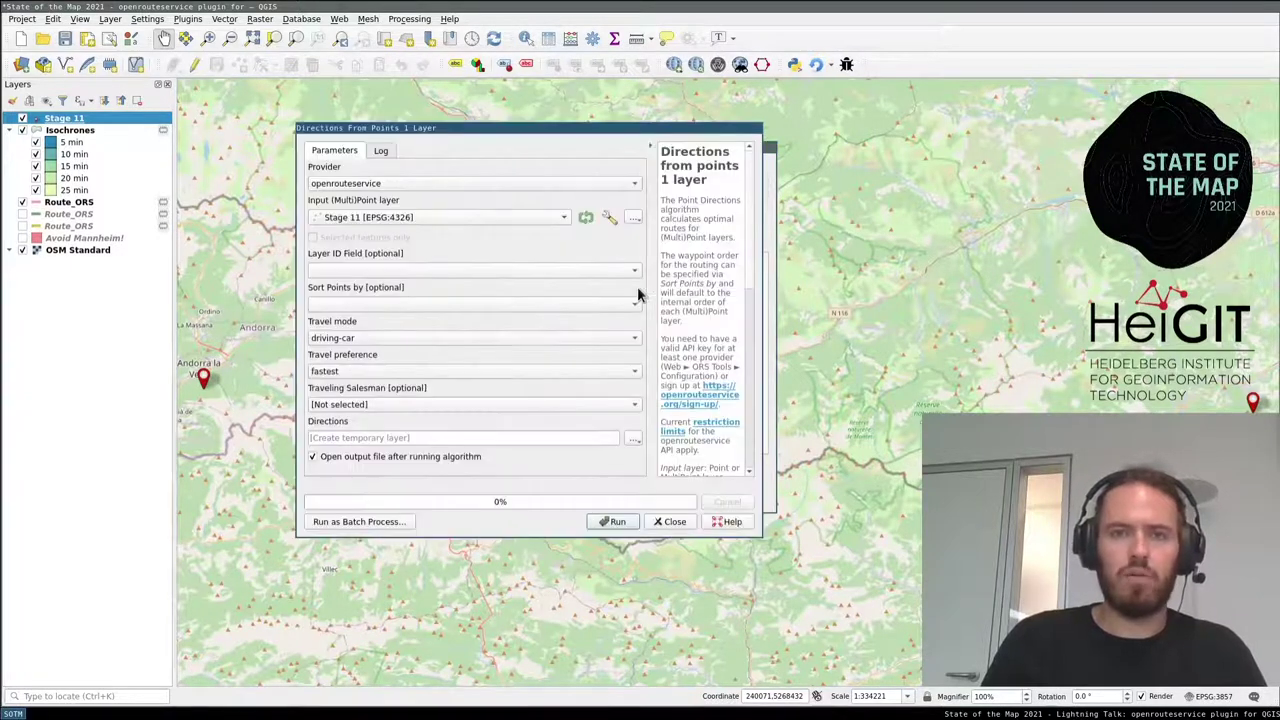
click(501, 219)
click(501, 219)
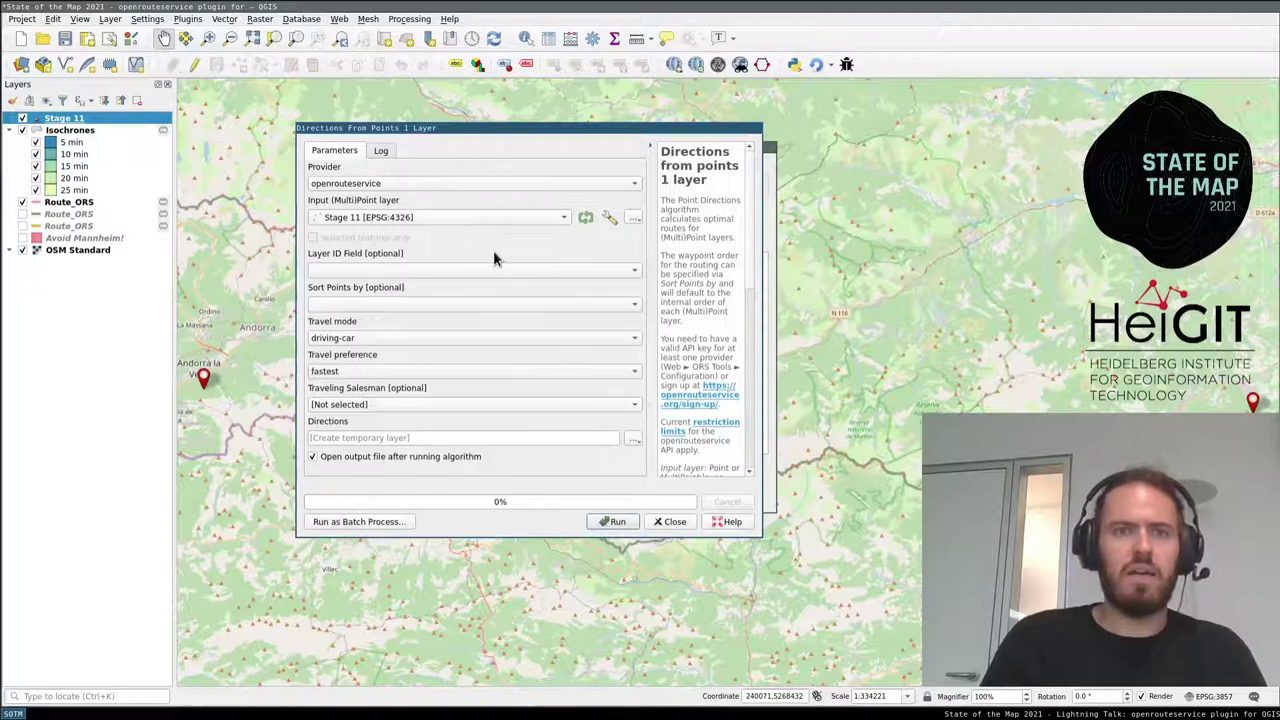
click(433, 302)
click(428, 318)
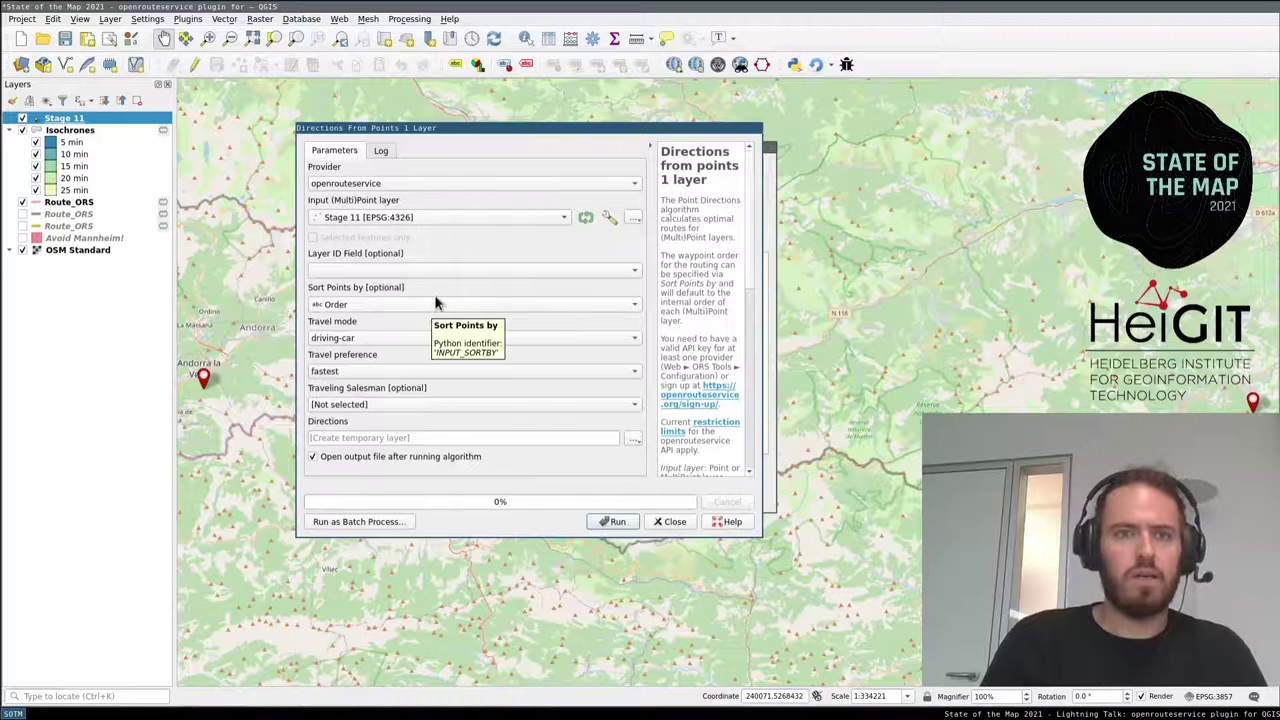
Step: Run it with cycling-mountain travel mode and fastest preference
click(407, 340)
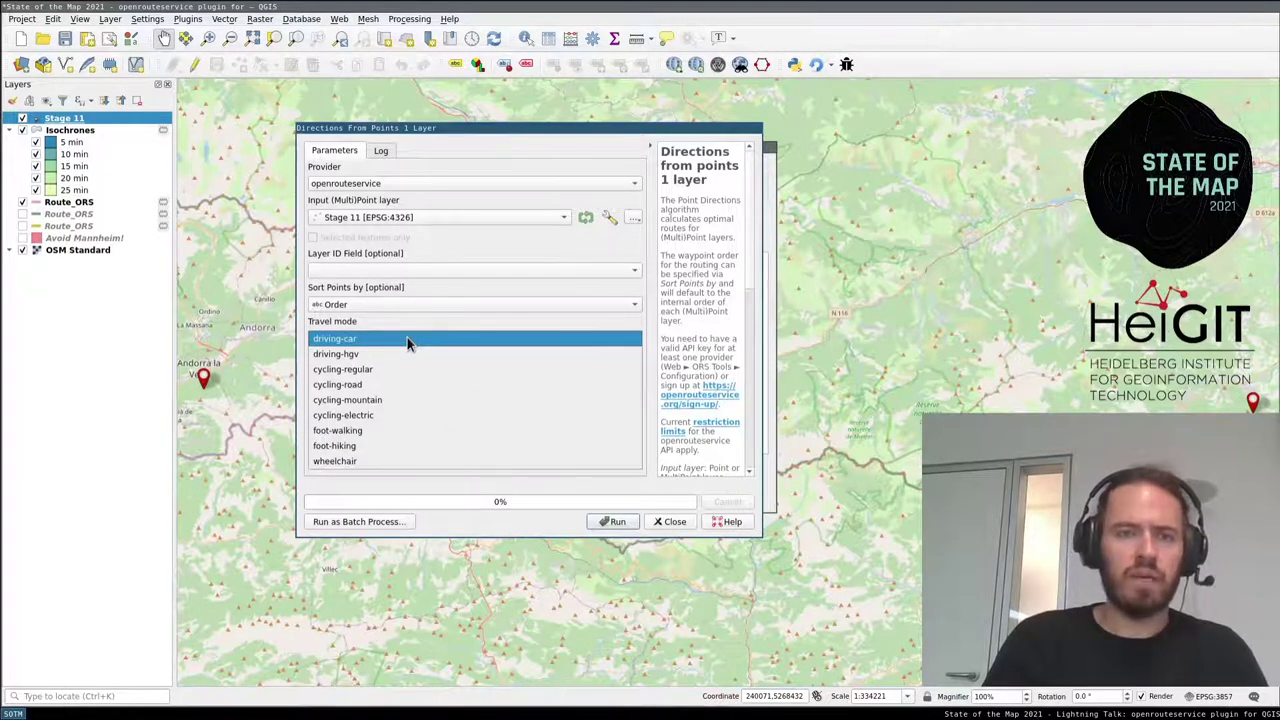
click(399, 399)
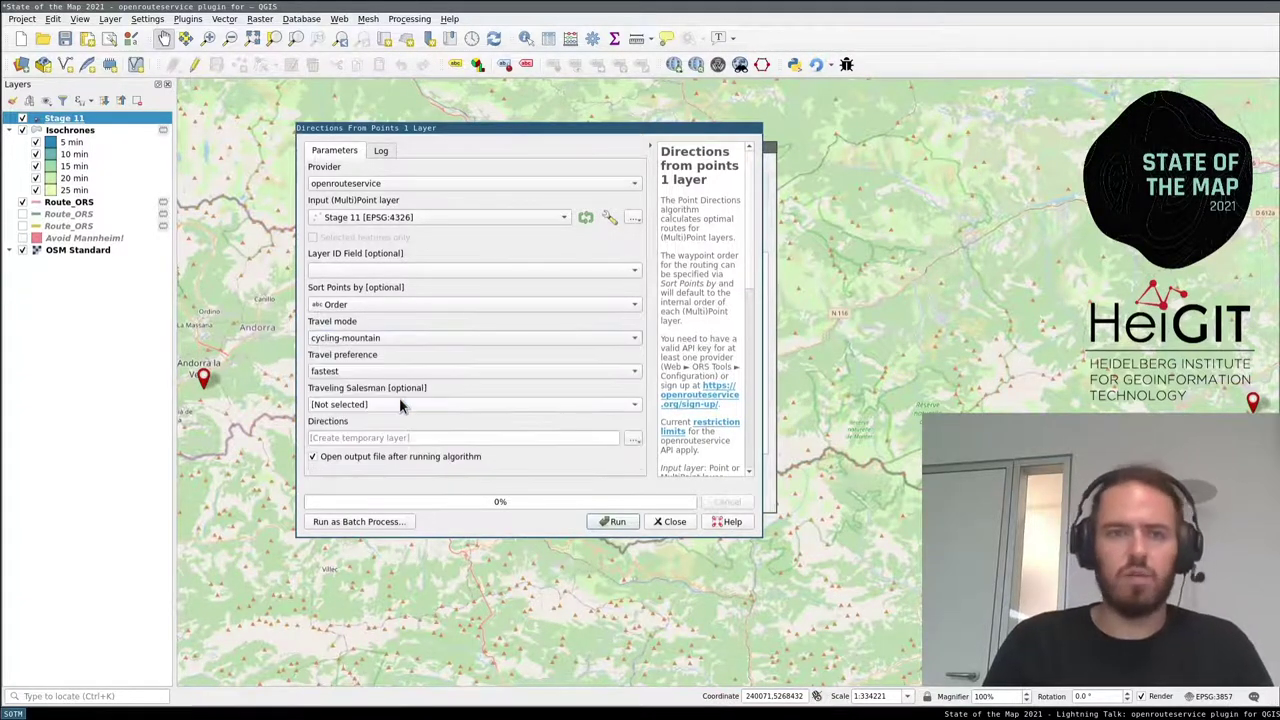
click(425, 371)
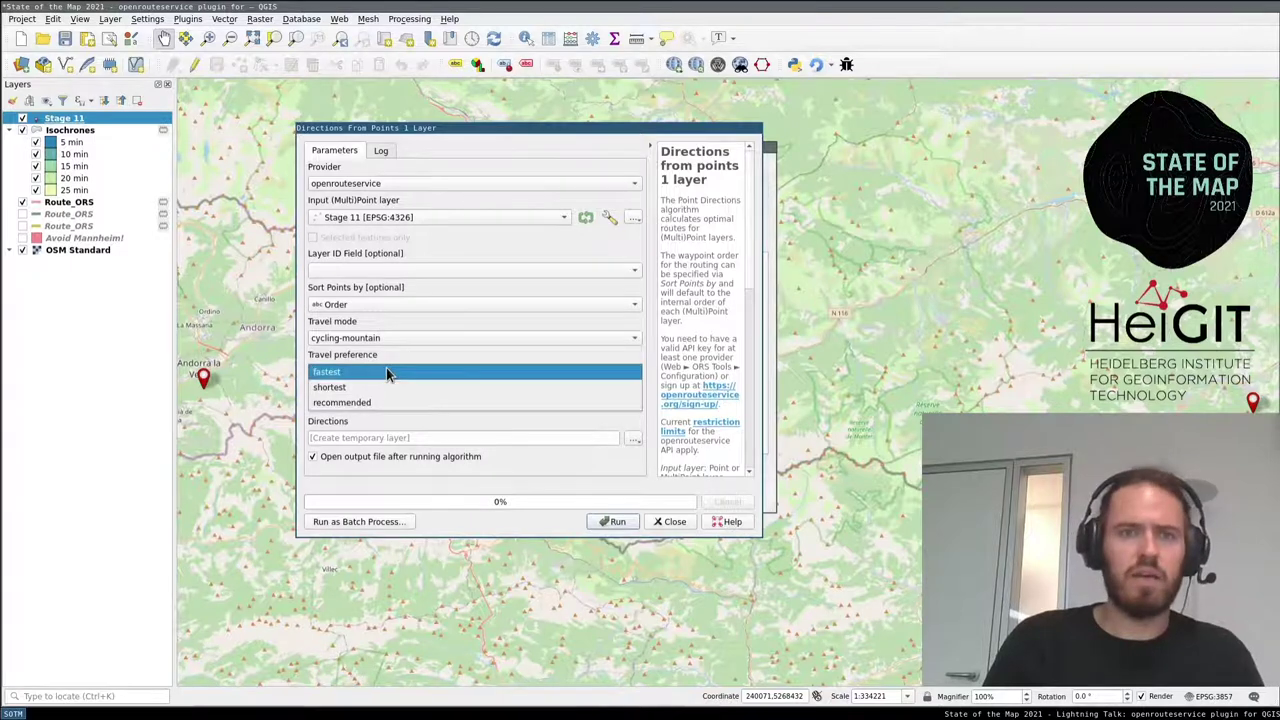
click(375, 372)
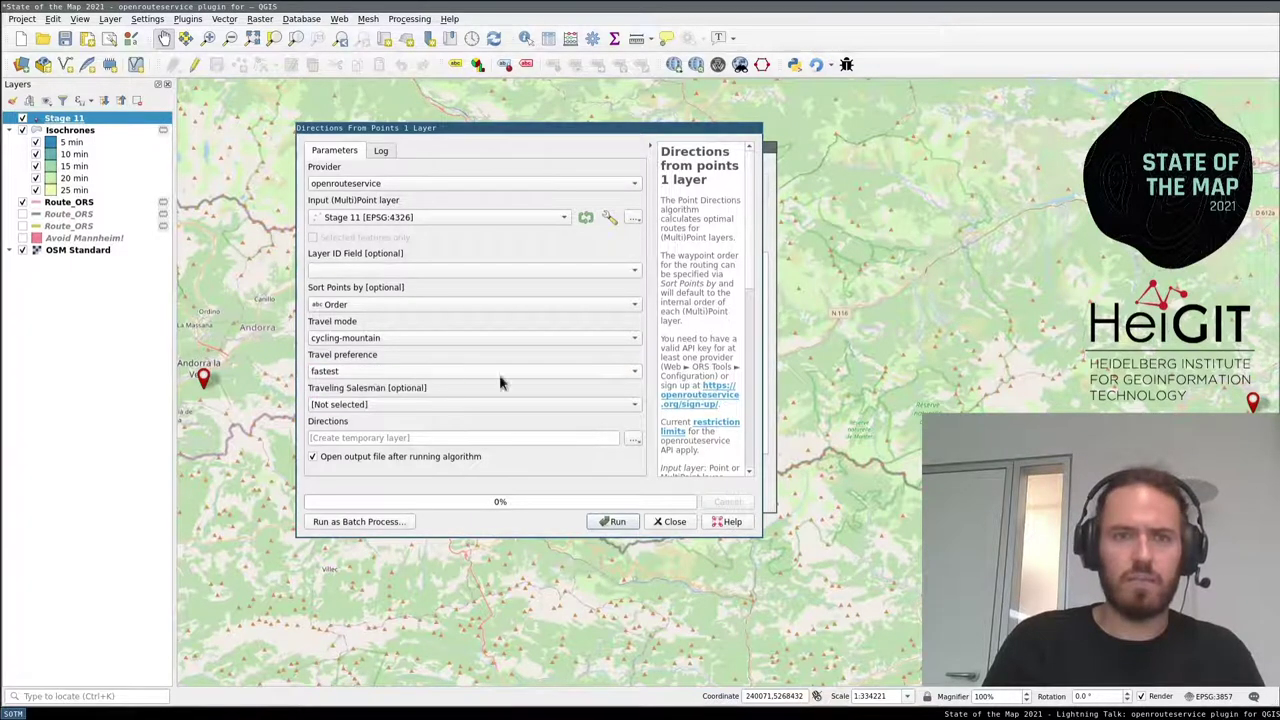
click(607, 525)
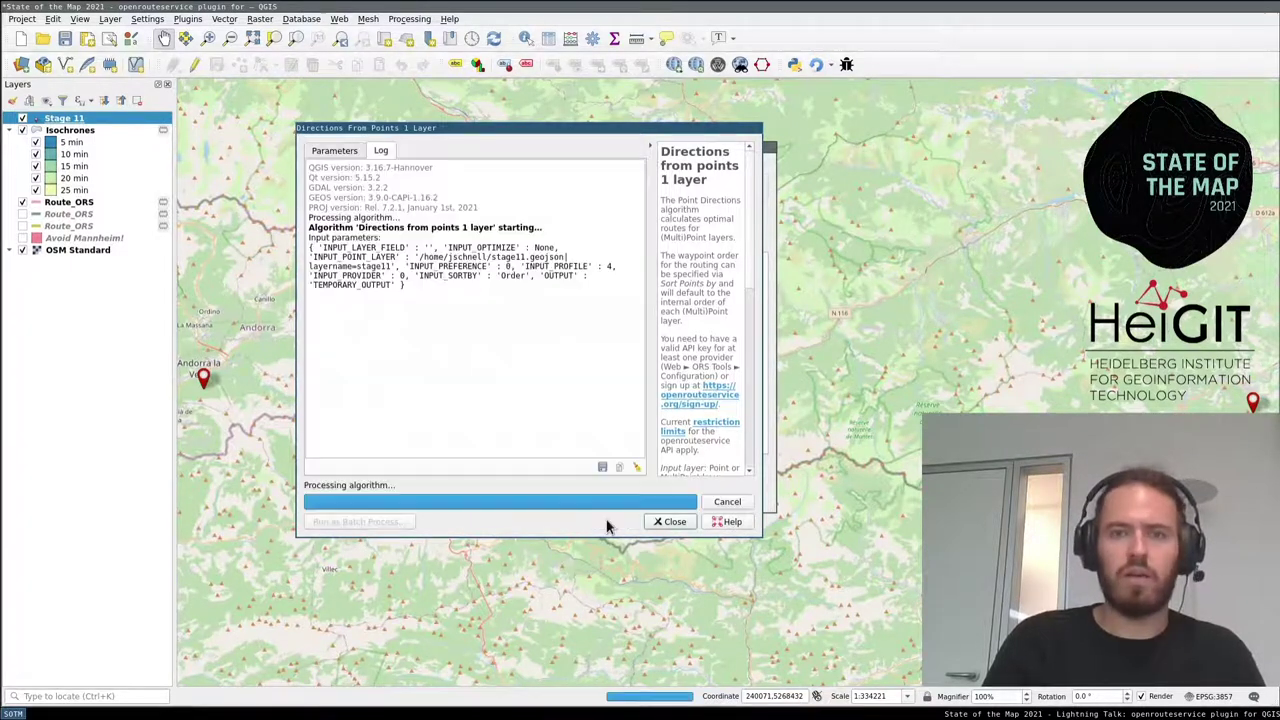
click(659, 522)
Step: Check the Directions attribute table (138.474 km, cycling-mountain), then view ORS Tools About info
click(728, 492)
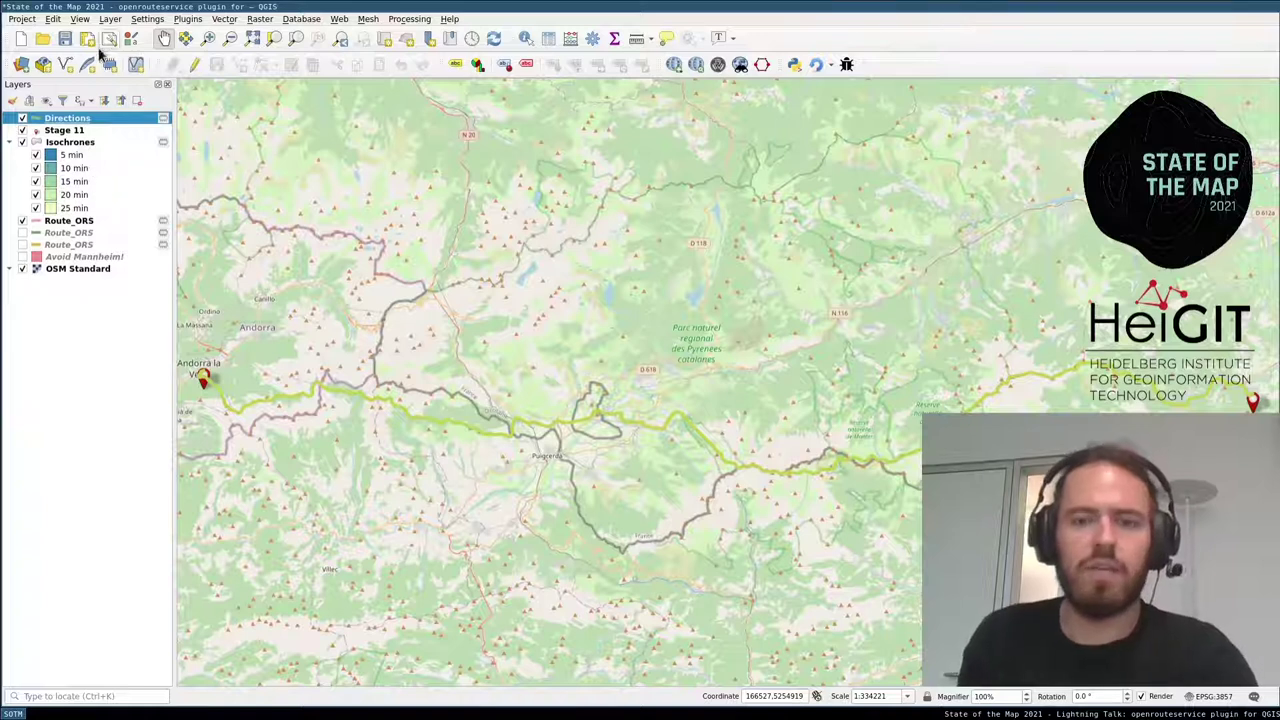
key(F6)
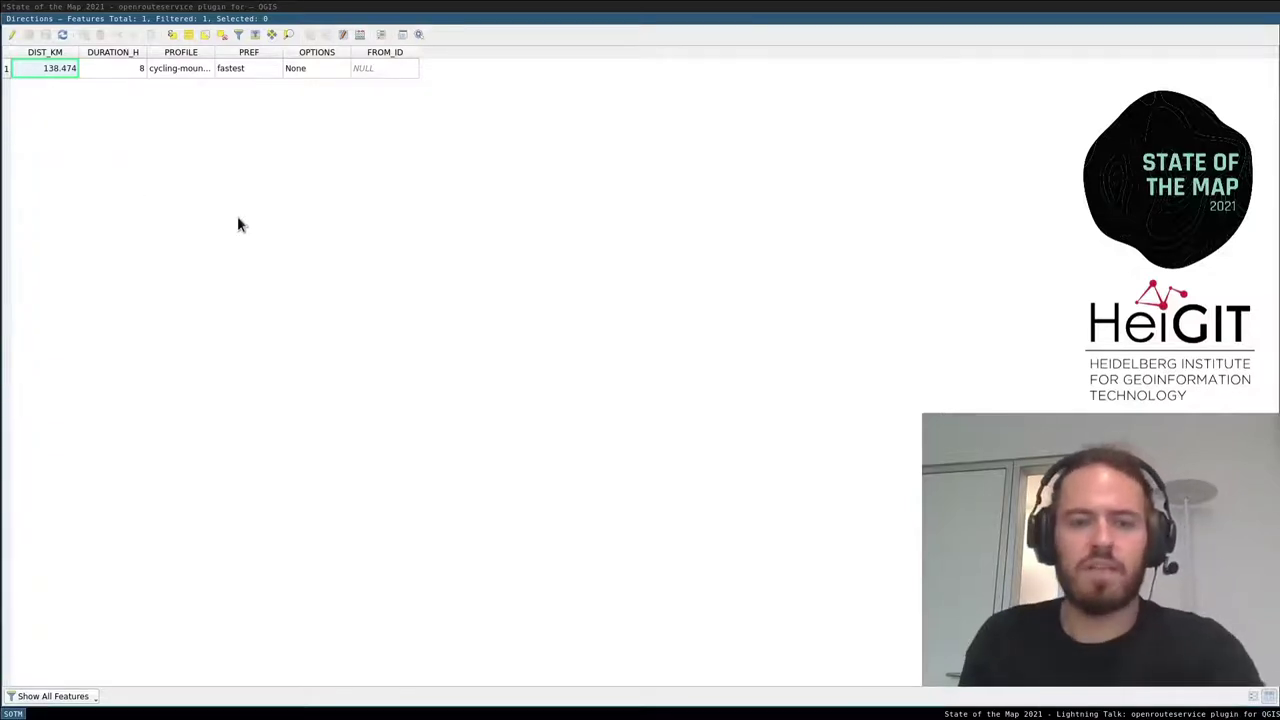
key(ctrl+w)
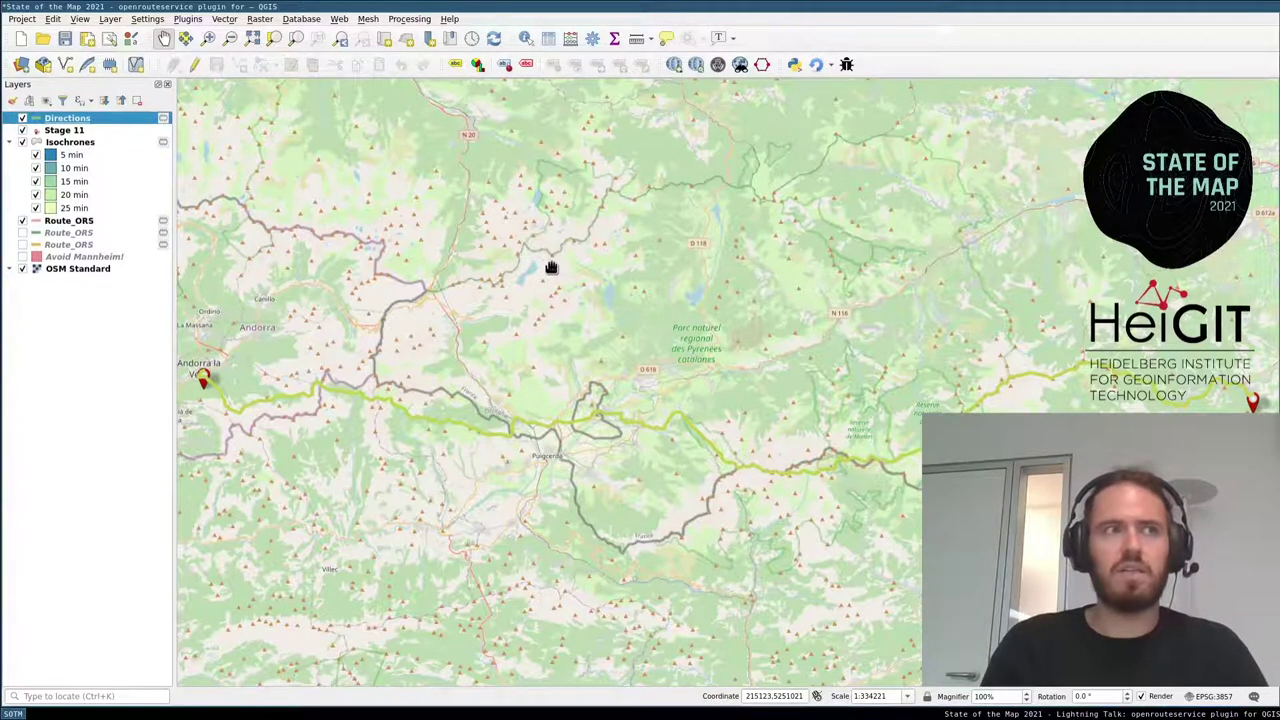
click(764, 66)
click(597, 491)
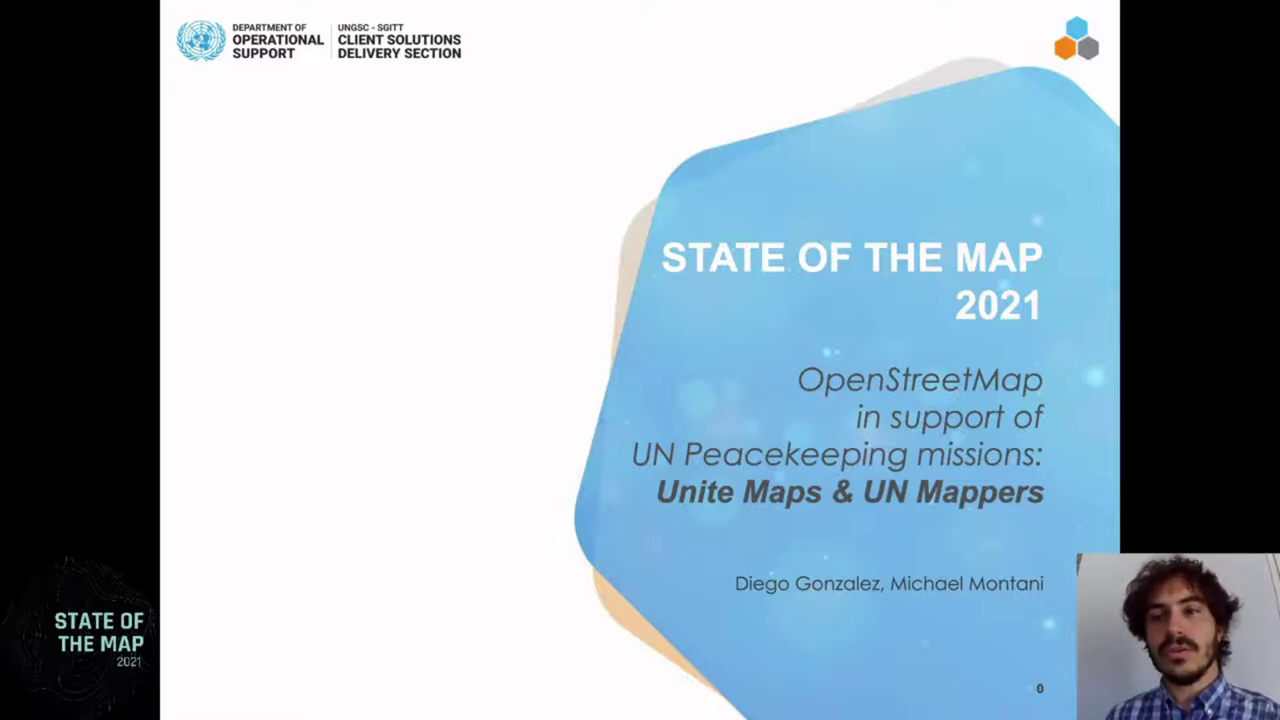
Step: Step through six slides, from UN Peacekeepers work to the Bambari, Central African Republic slide
key(Right)
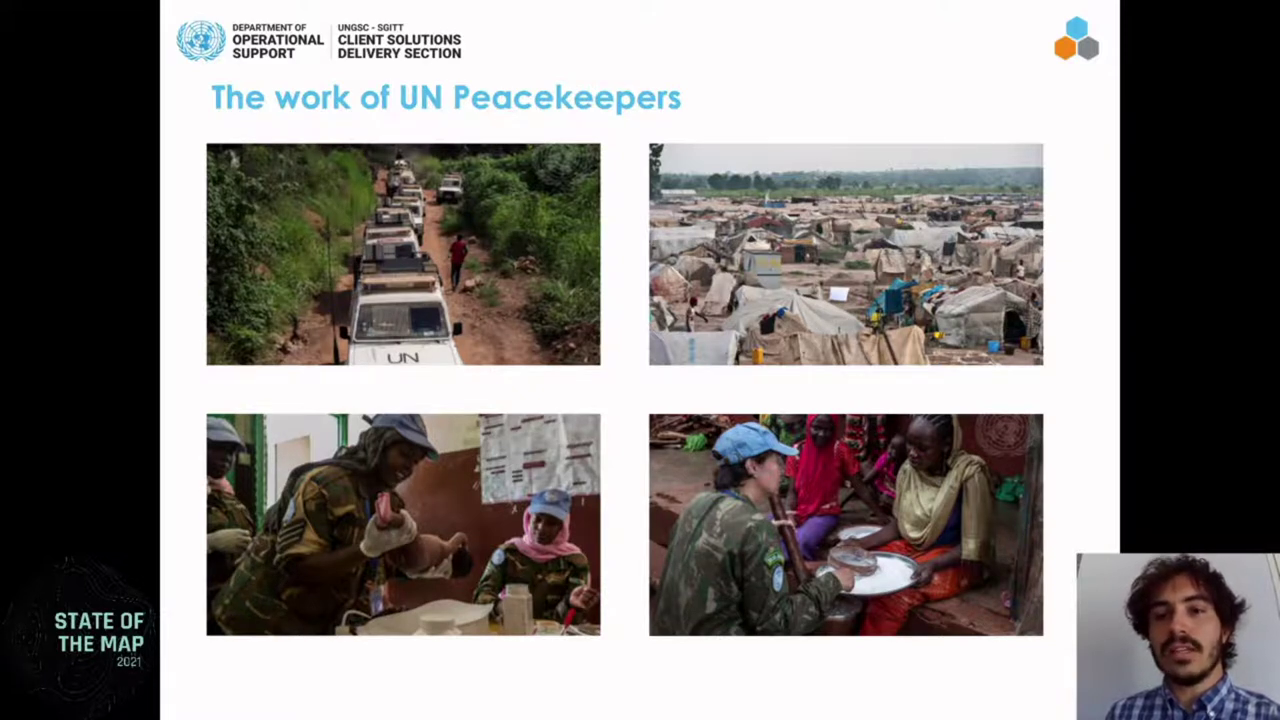
key(Right)
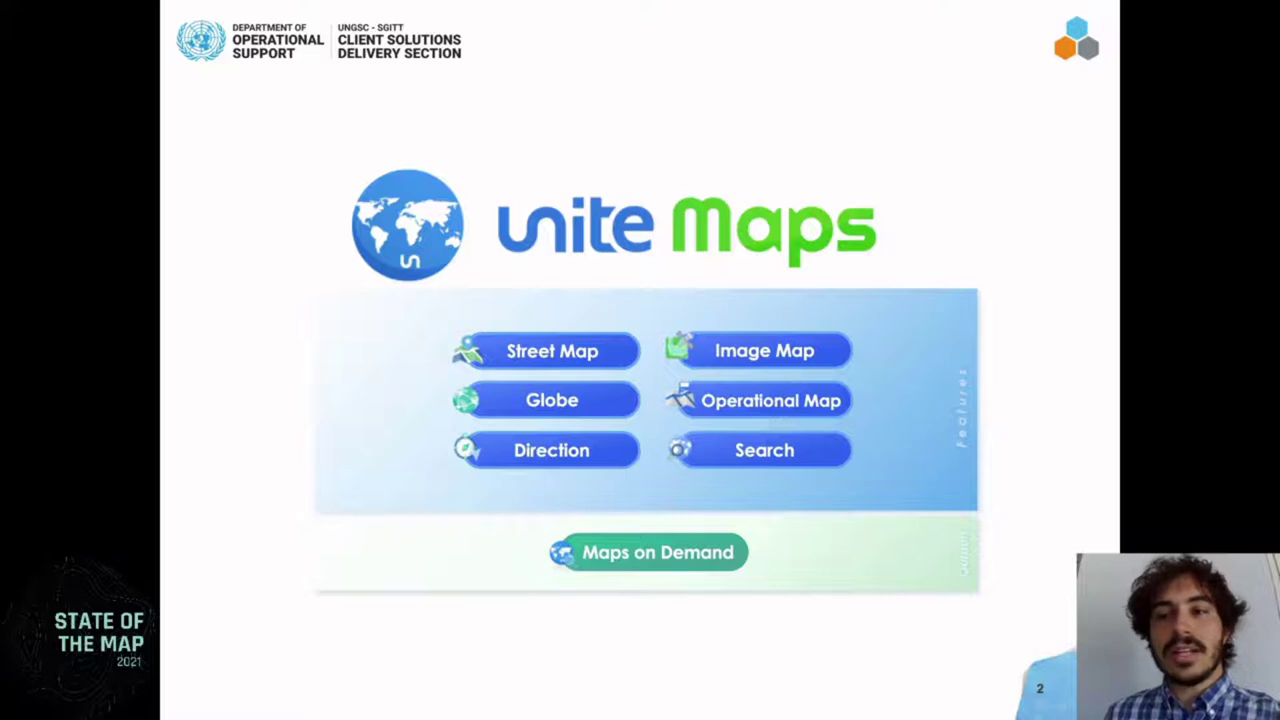
key(Right)
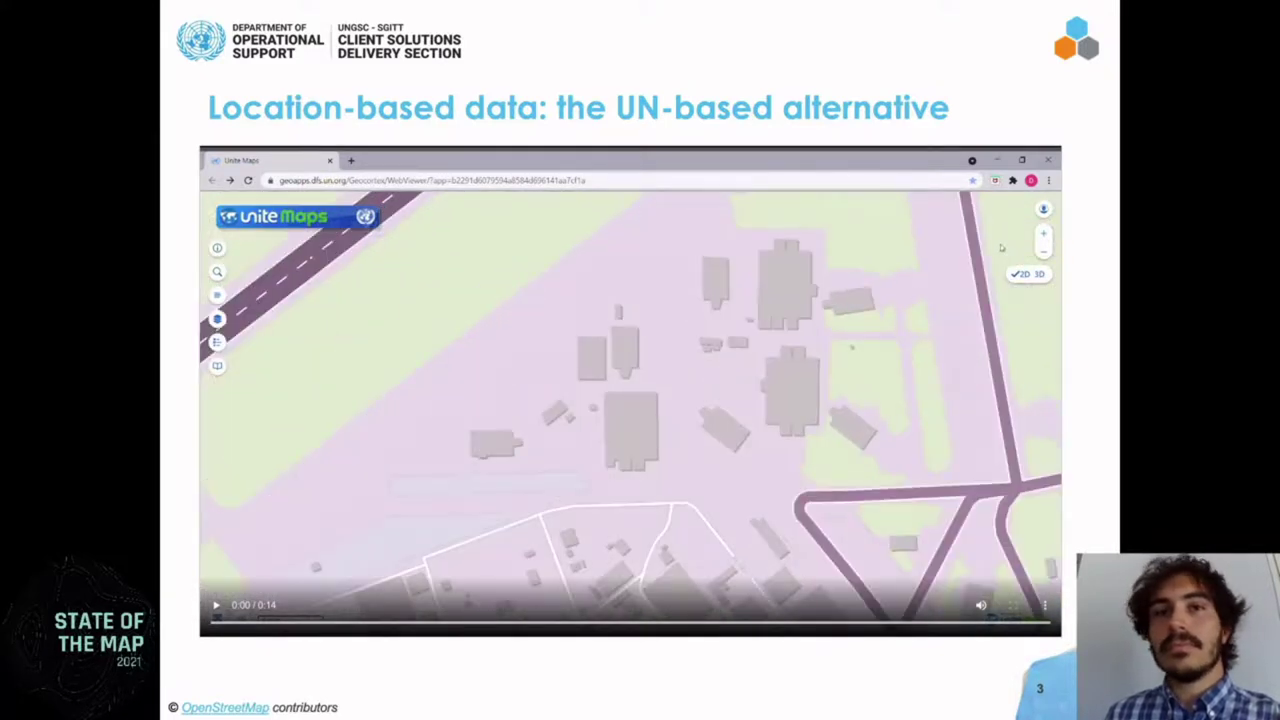
key(Right)
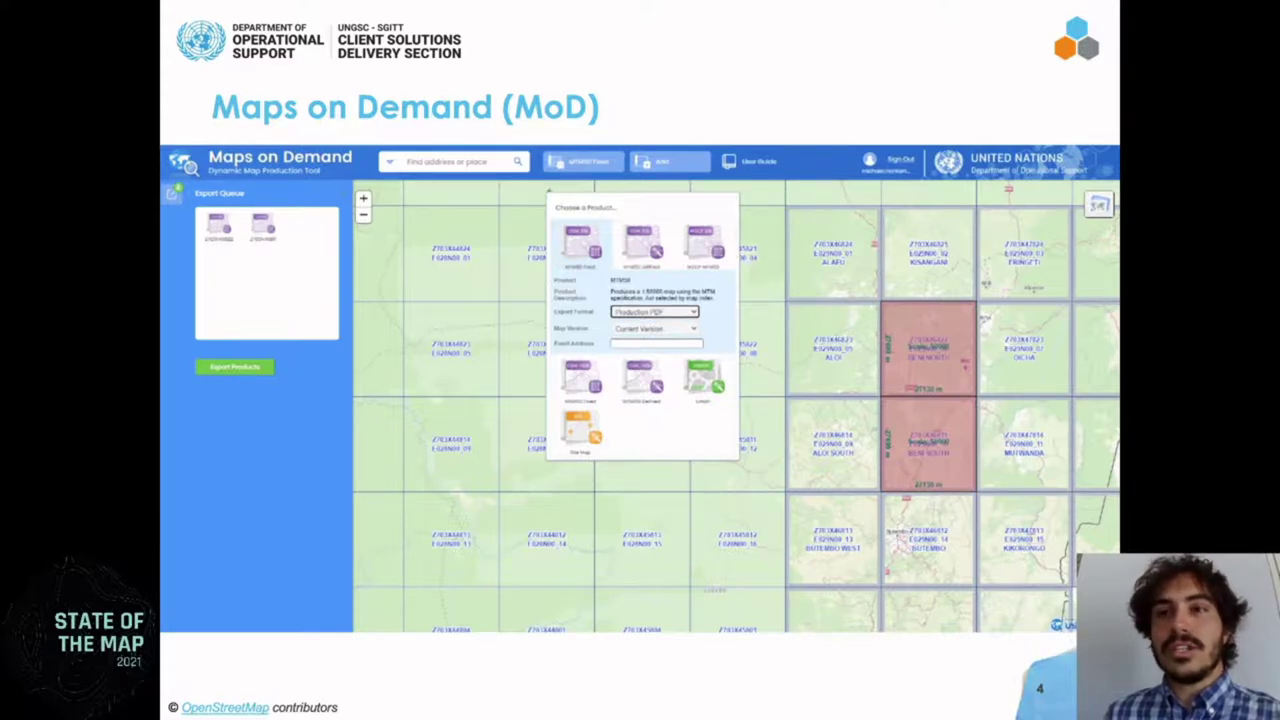
key(Right)
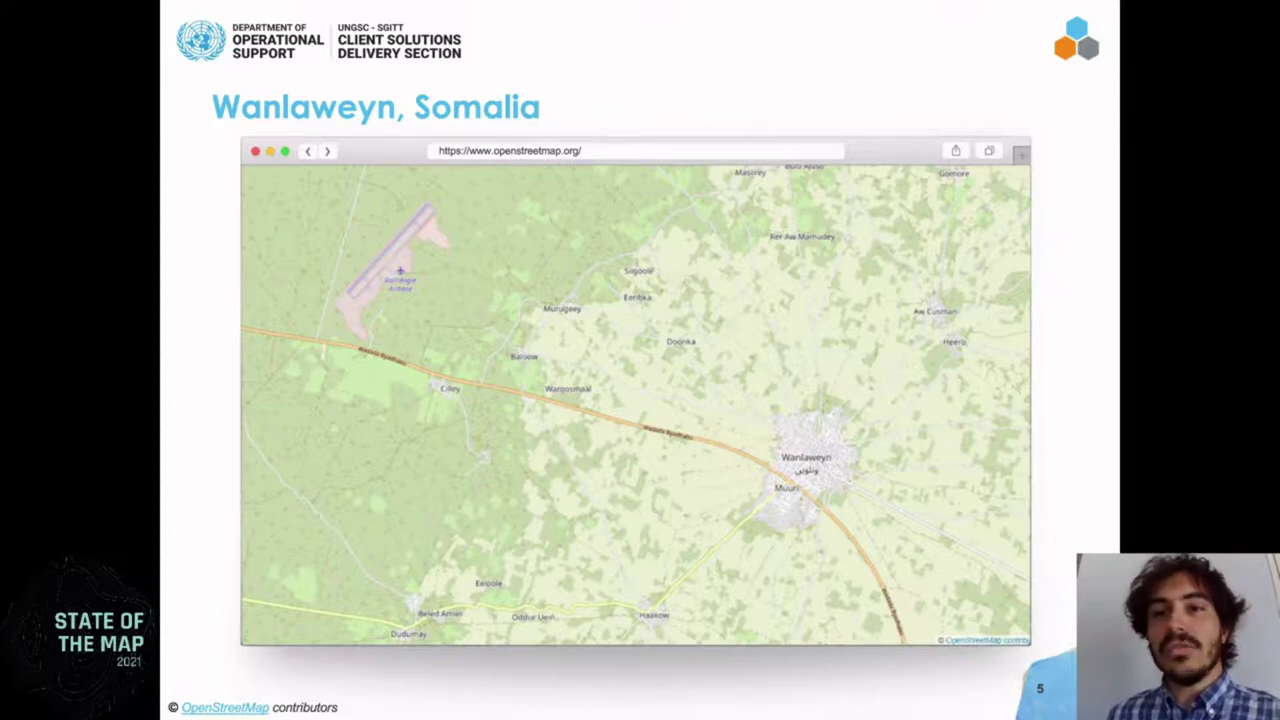
key(Right)
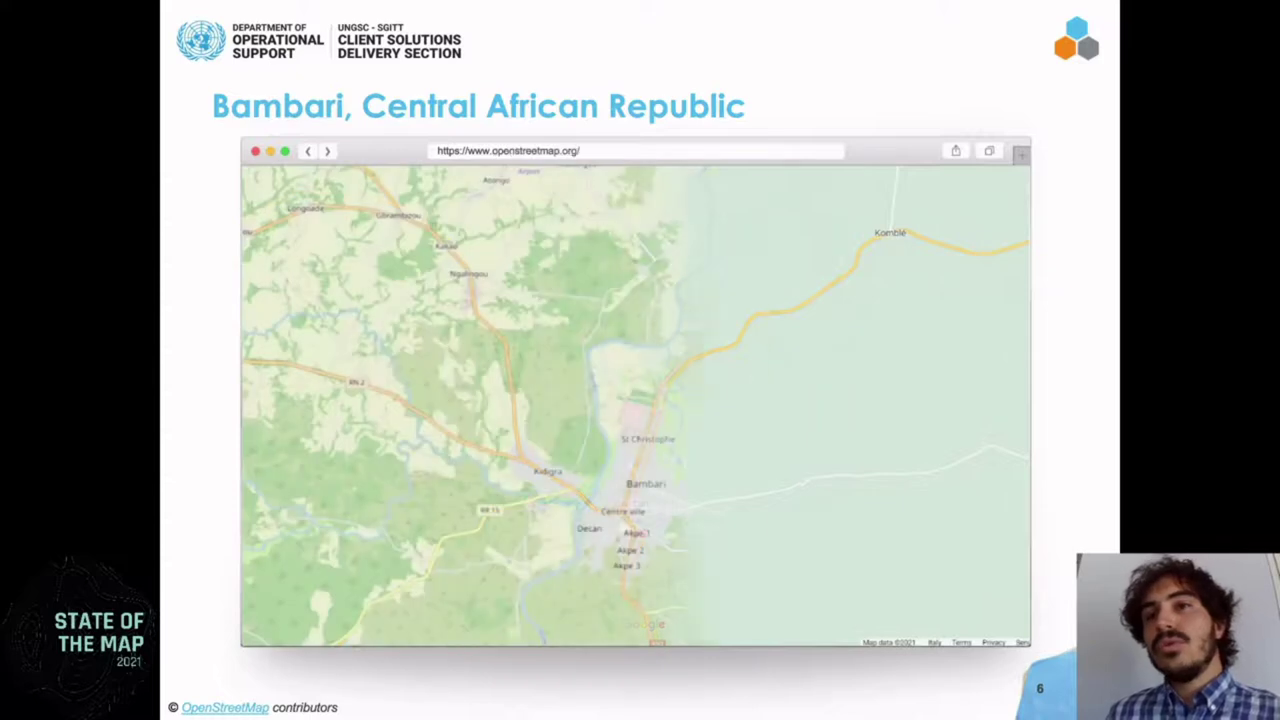